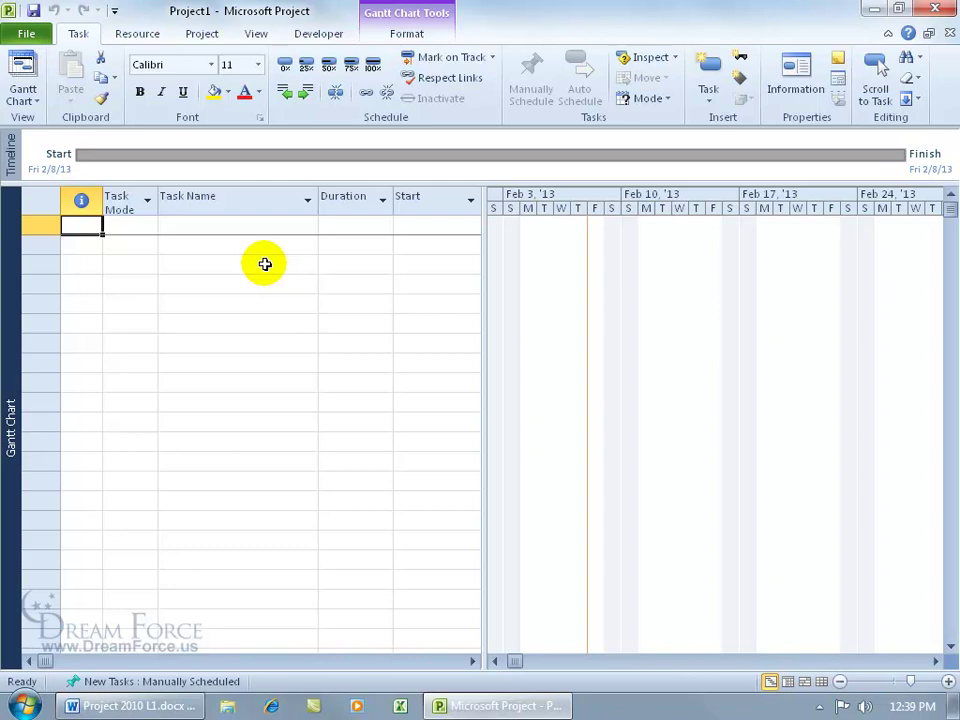
# Open Project Information for Project1 and browse the Start date calendar, leaving Fri 2/8/13 unchanged
pyautogui.click(201, 33)
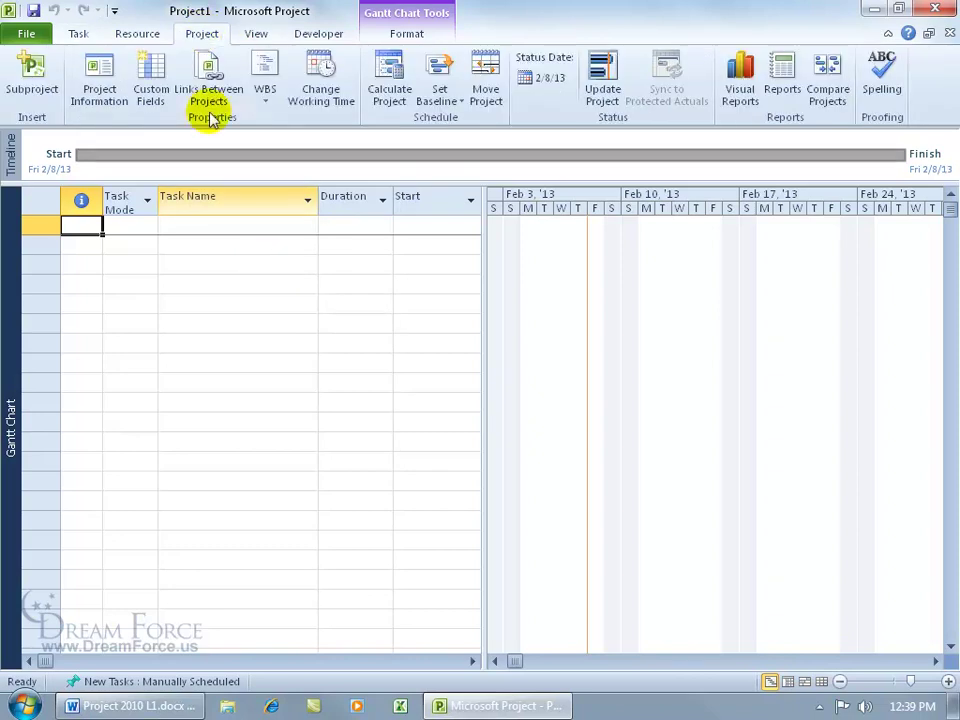
pyautogui.click(104, 80)
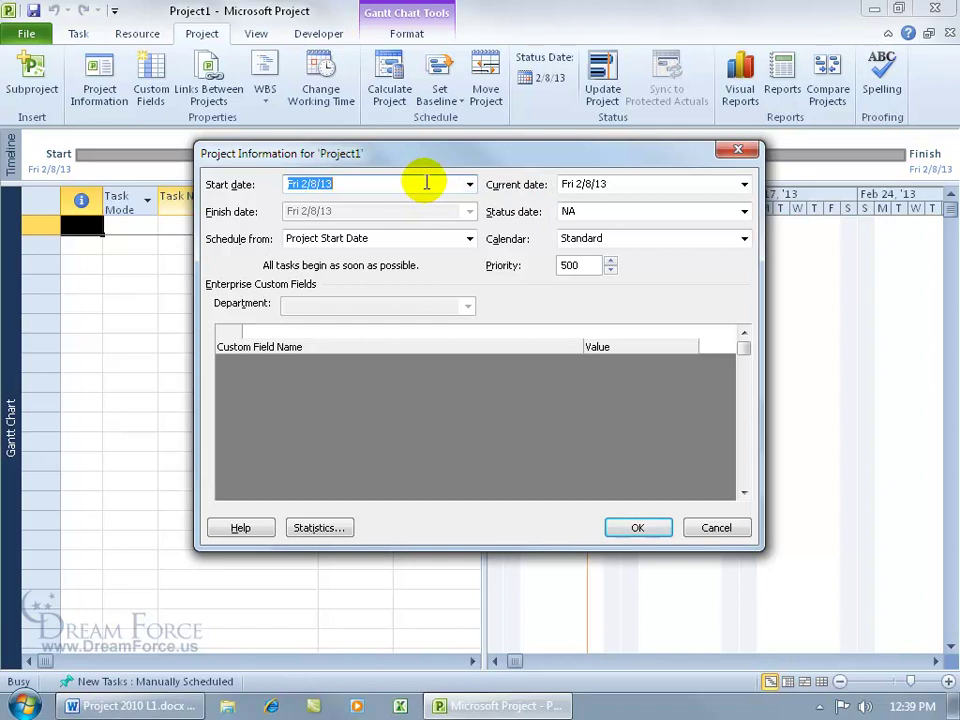
pyautogui.click(470, 184)
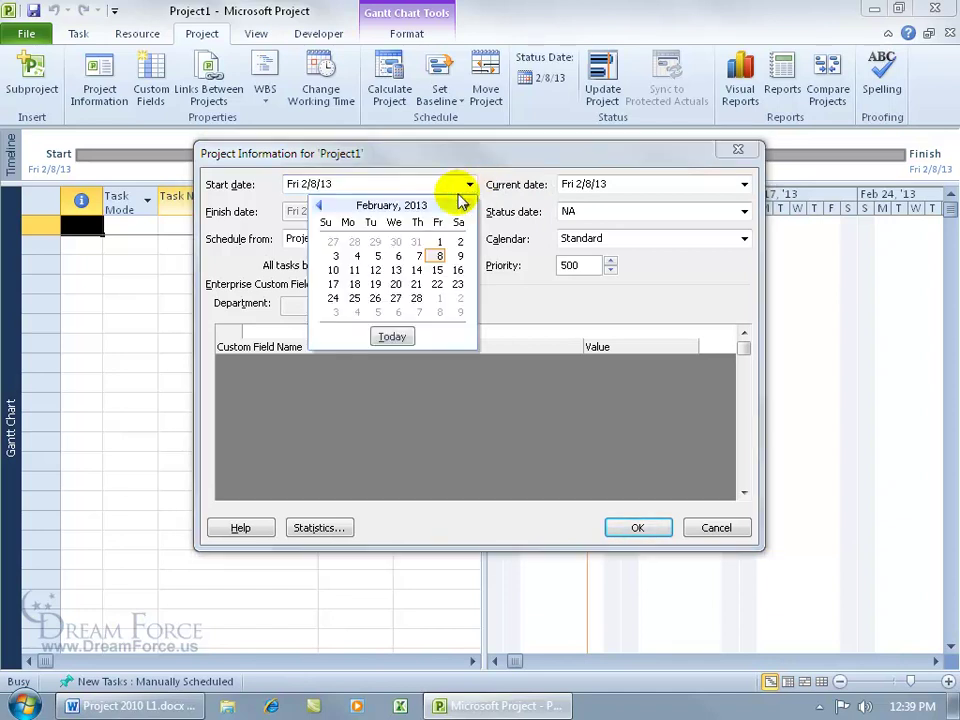
pyautogui.click(319, 206)
pyautogui.click(319, 206)
pyautogui.click(319, 206)
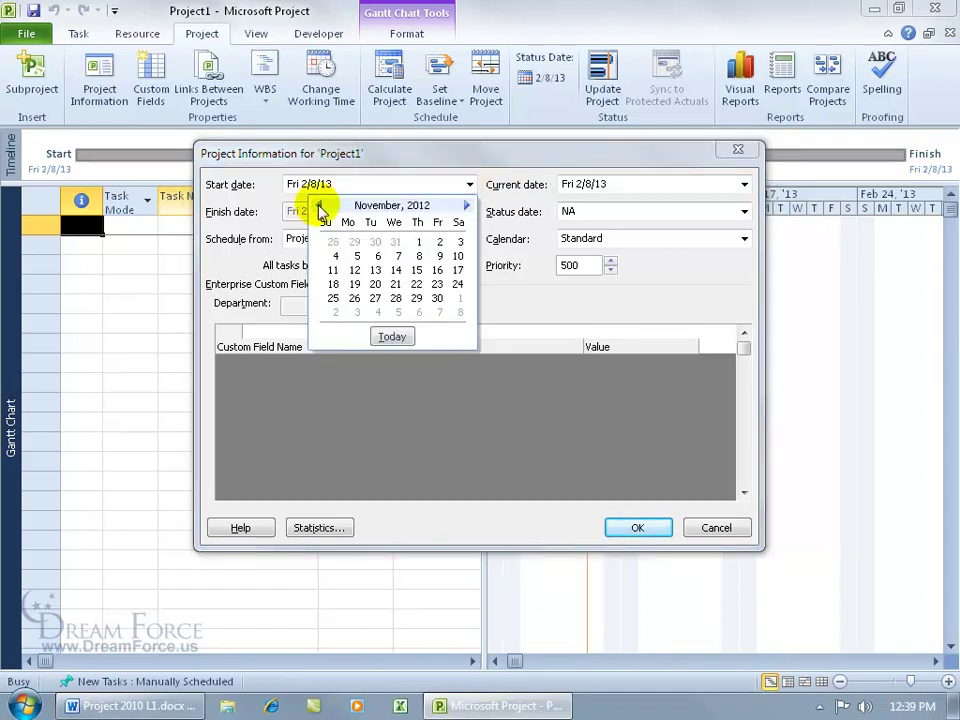
pyautogui.click(343, 184)
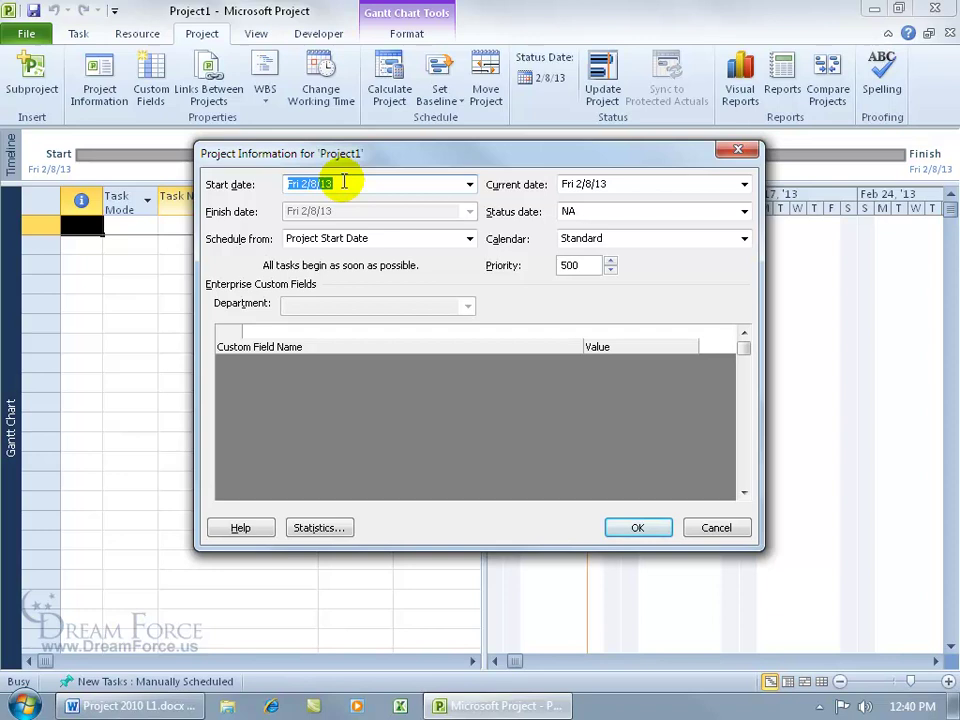
pyautogui.moveTo(432, 155); pyautogui.dragTo(113, 250)
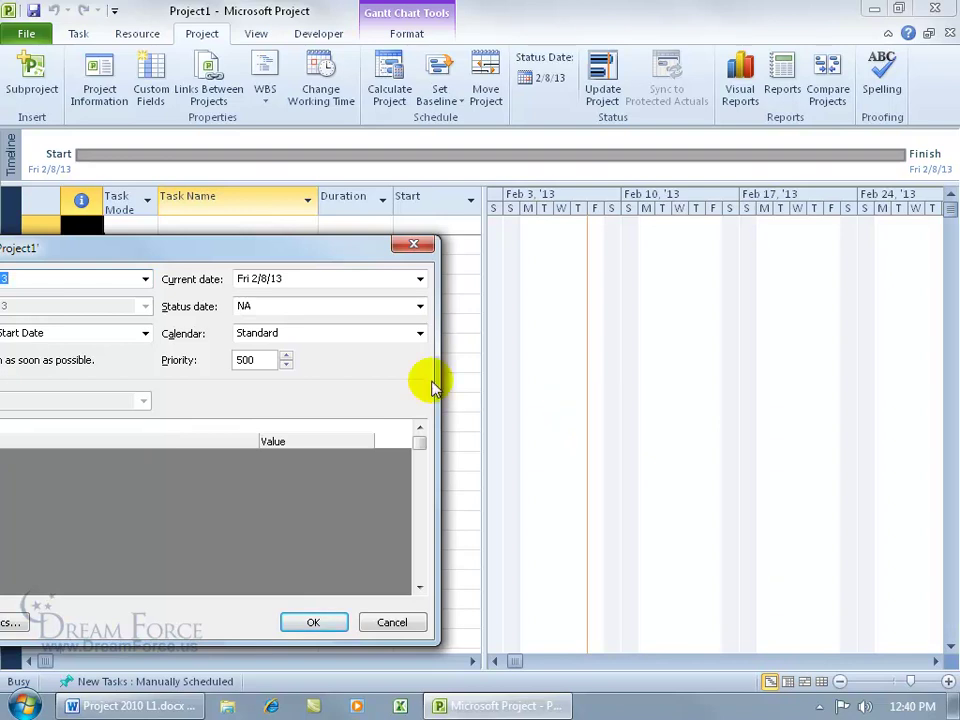
pyautogui.moveTo(193, 246); pyautogui.dragTo(467, 168)
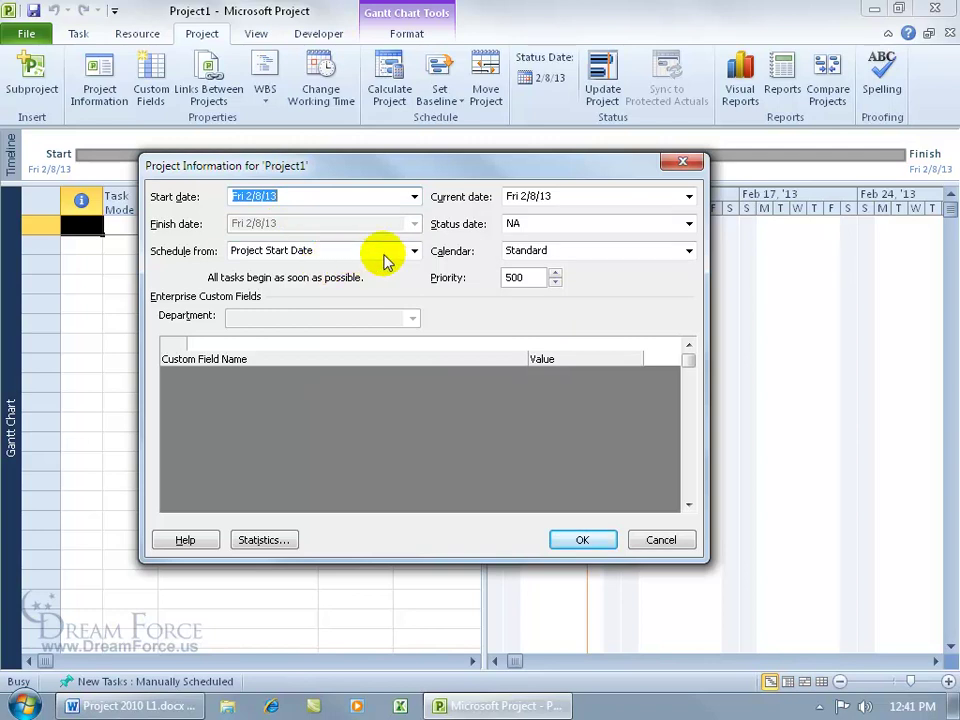
pyautogui.click(414, 251)
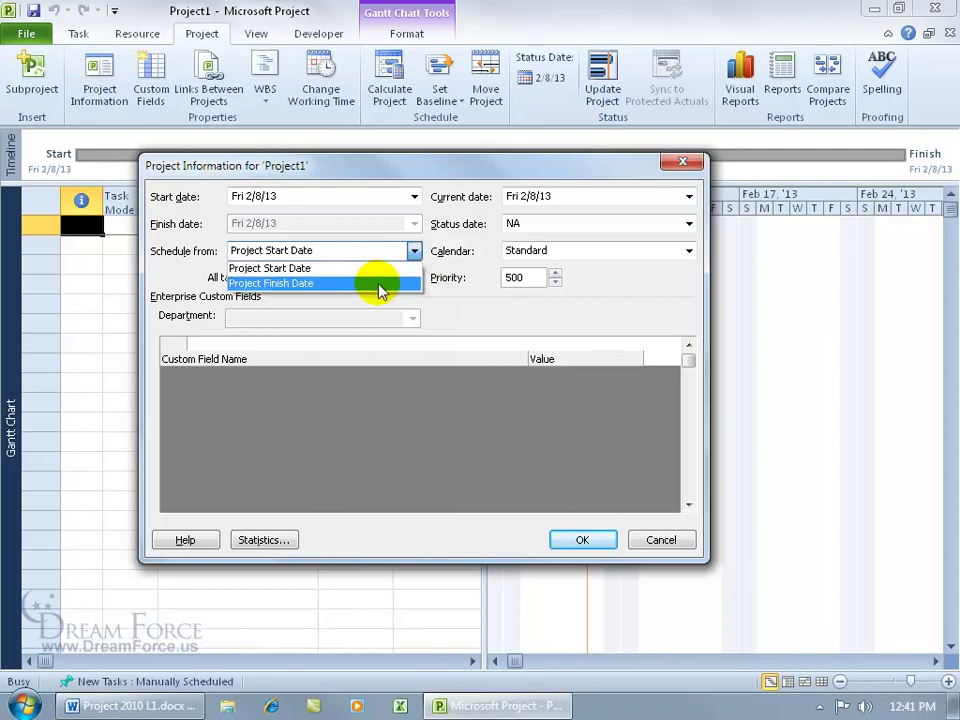
pyautogui.click(382, 285)
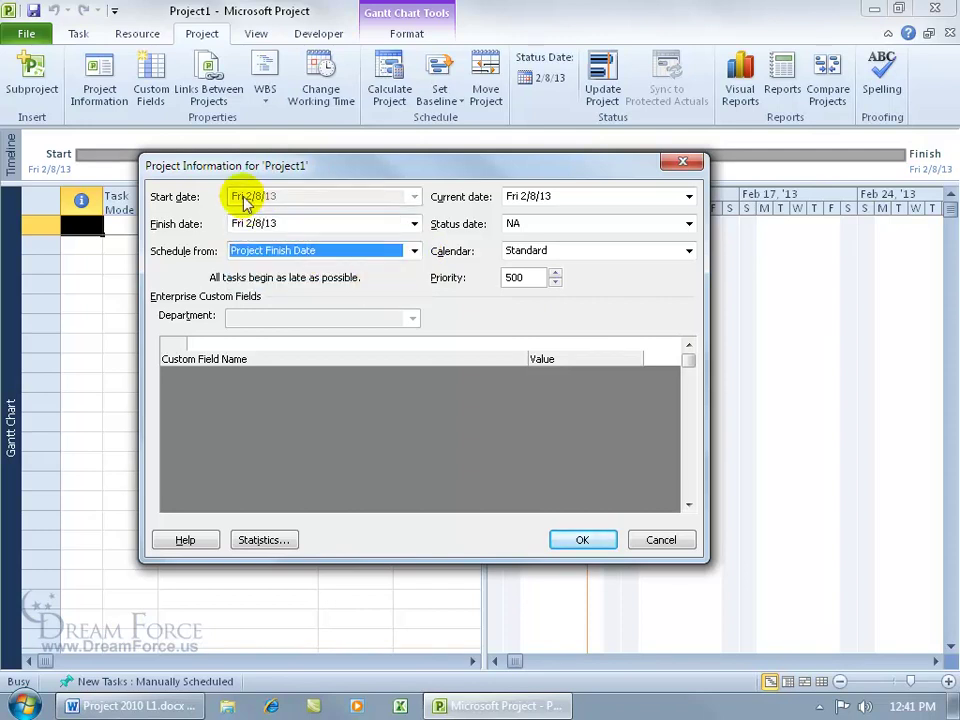
pyautogui.click(414, 223)
pyautogui.click(432, 240)
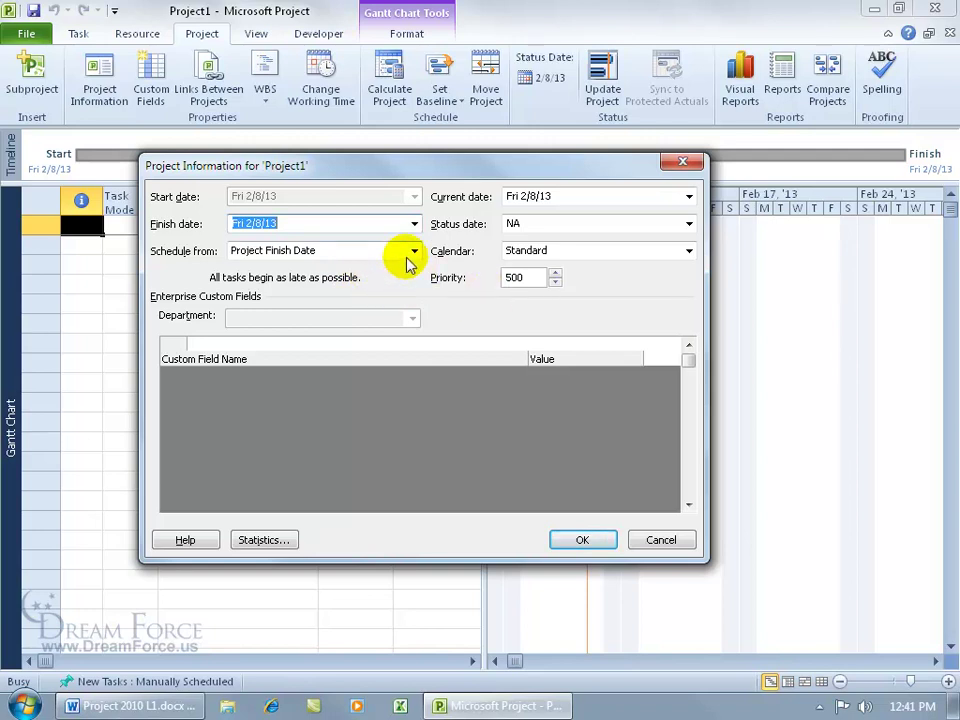
pyautogui.click(414, 252)
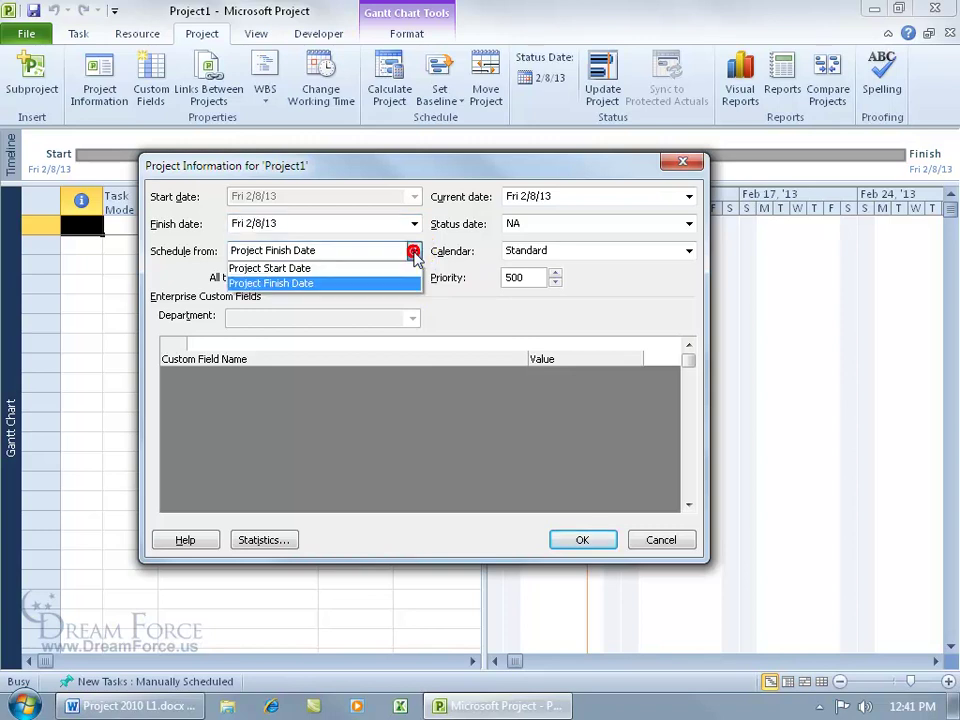
pyautogui.click(397, 269)
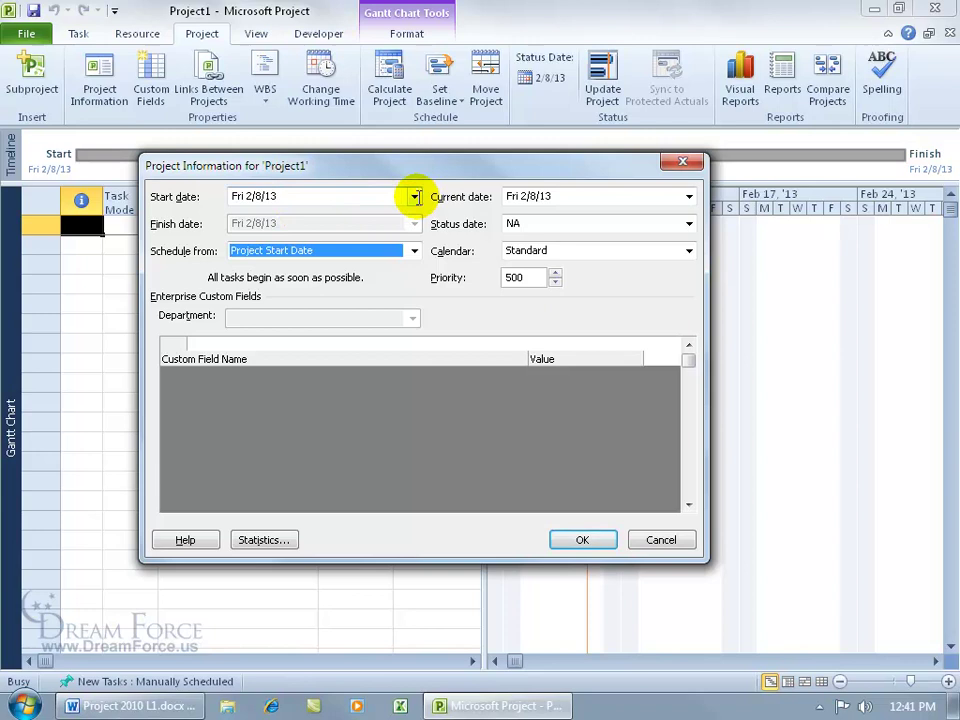
# Enter 8/31/2010 as the project start date and verify it on the calendar
pyautogui.click(386, 196)
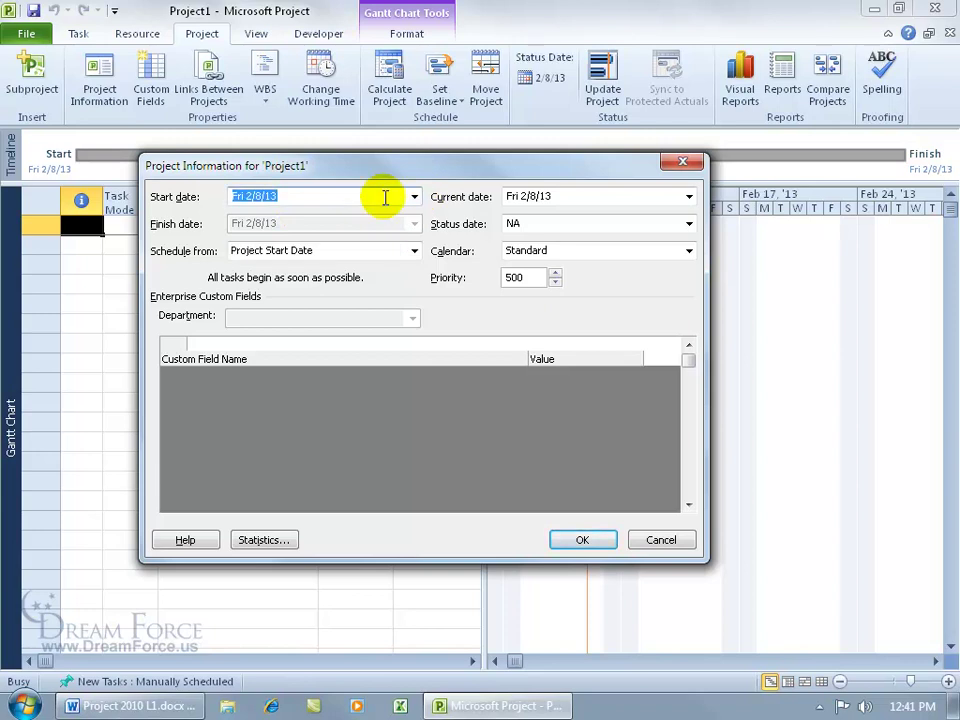
pyautogui.write('8/31/2010')
pyautogui.press('Tab')
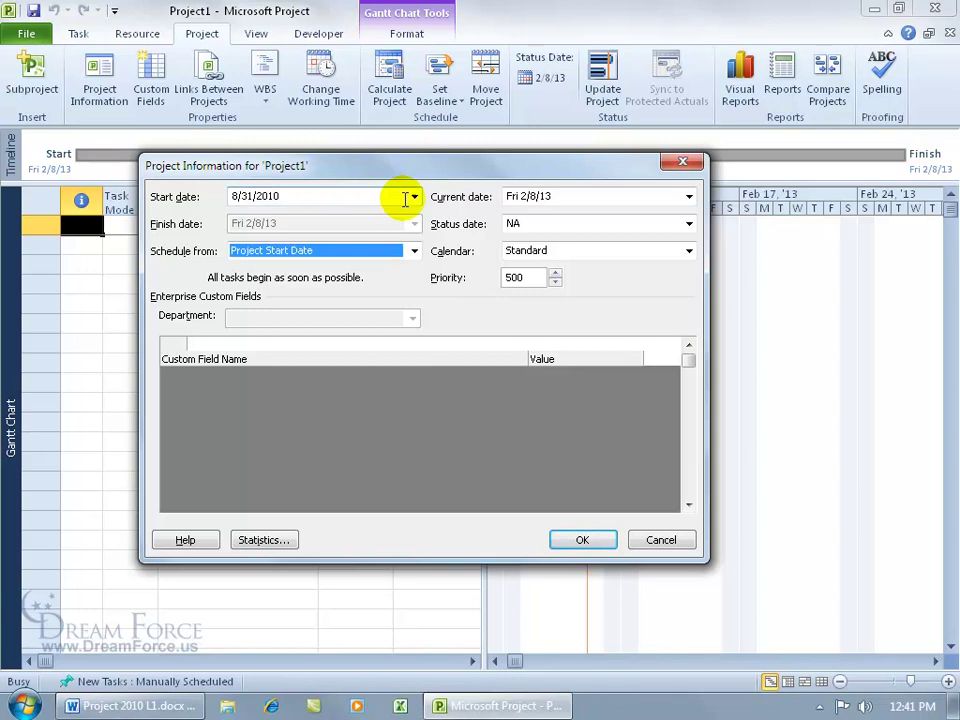
pyautogui.click(414, 198)
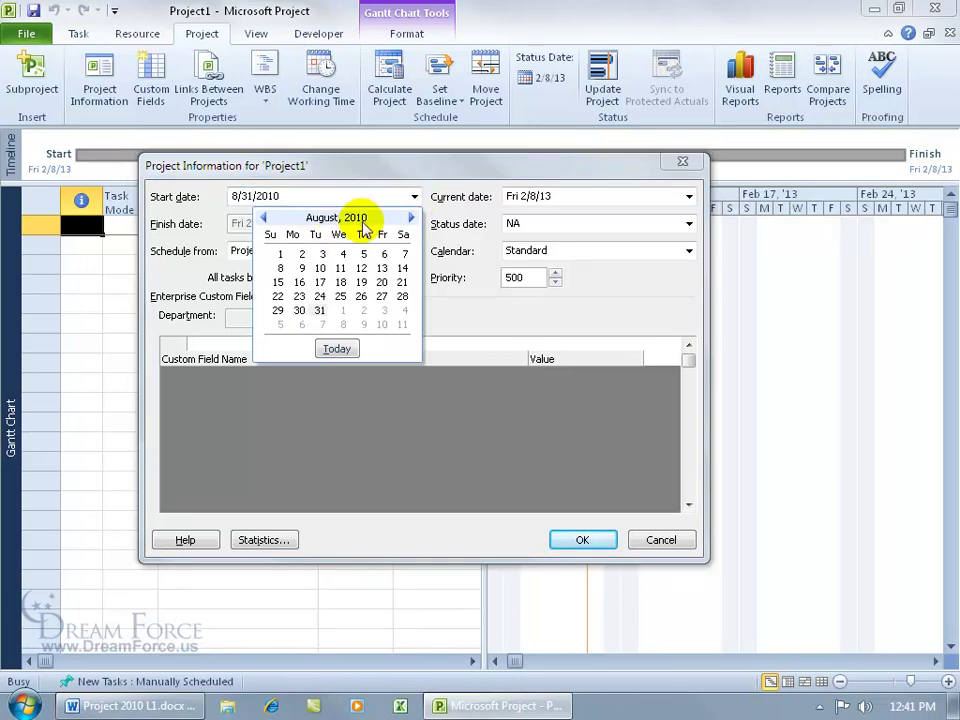
pyautogui.click(333, 314)
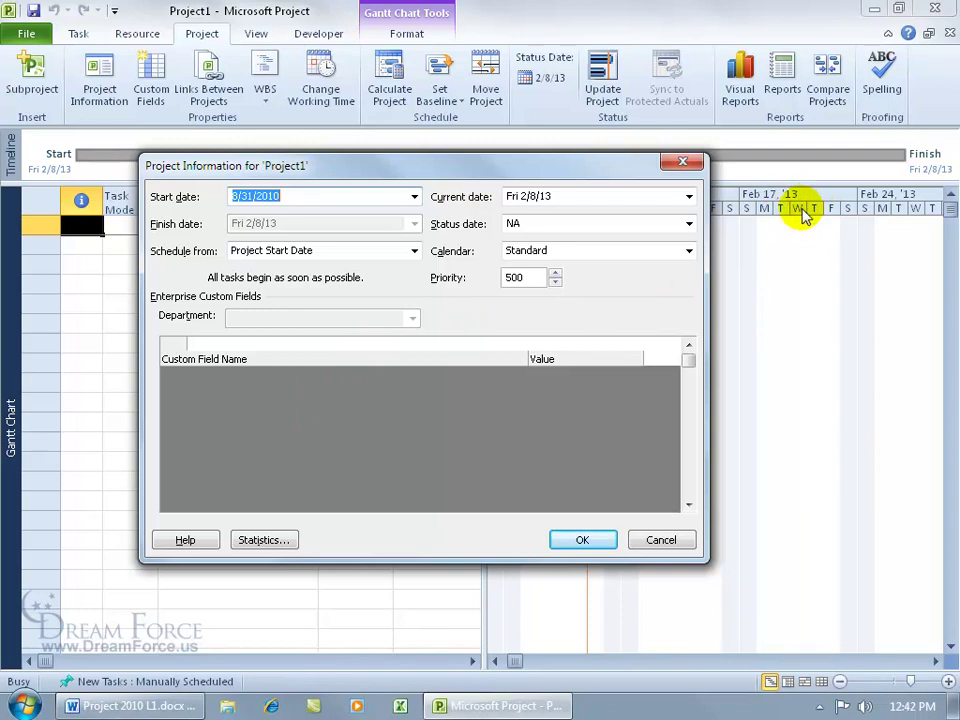
# Confirm the Project Information dialog so the timeline starts Tue 8/31/10
pyautogui.click(588, 540)
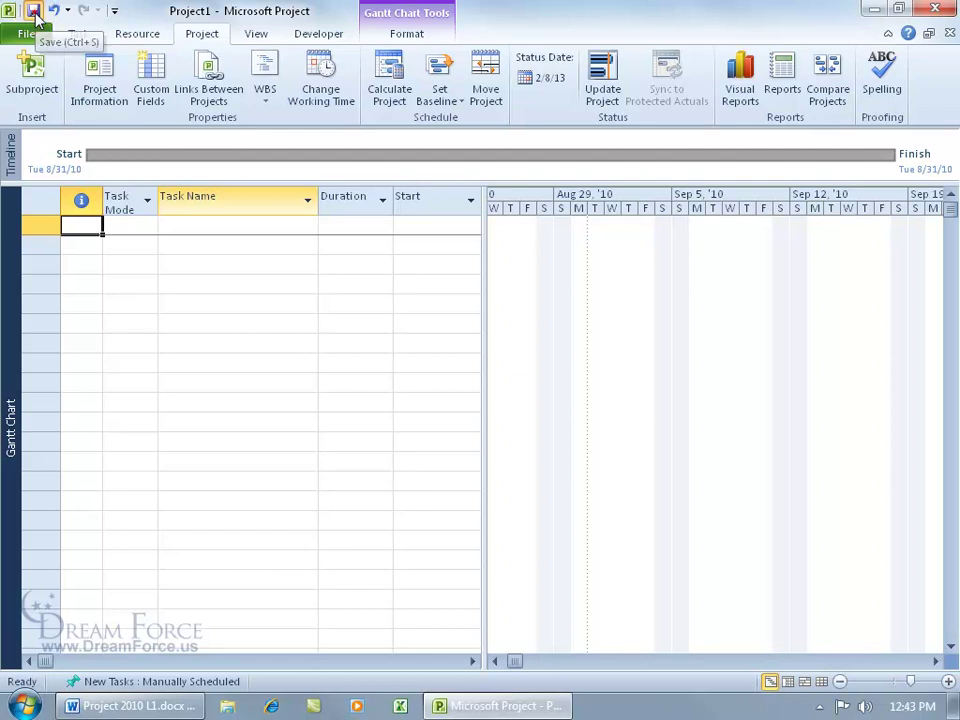
# Save the project as 'Software Training Manual' in the Desktop's Exercises folder
pyautogui.click(33, 11)
pyautogui.click(79, 168)
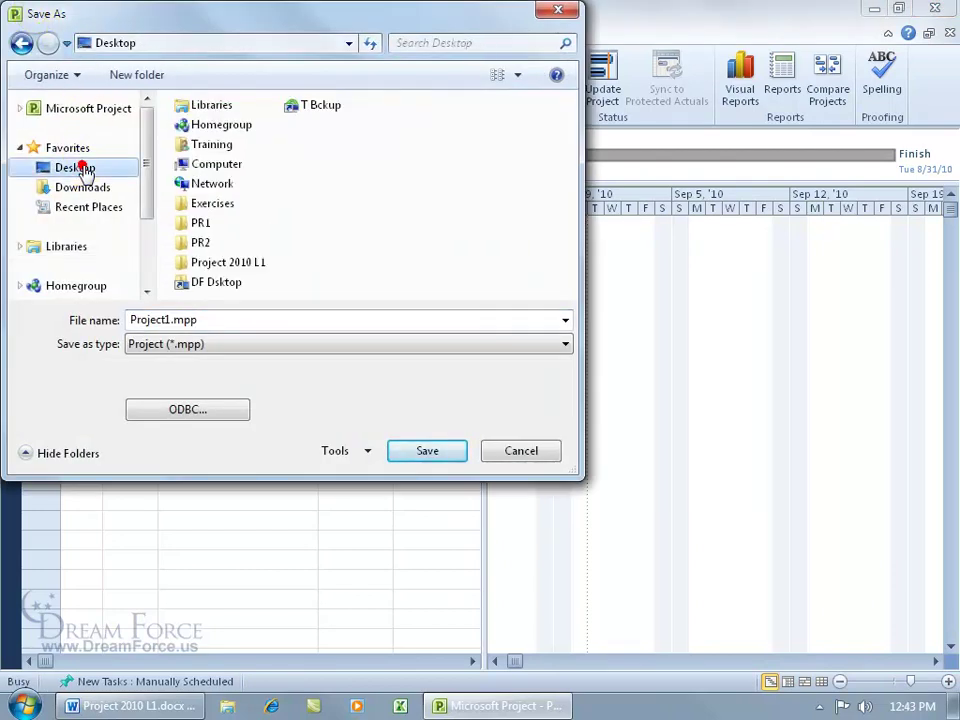
pyautogui.doubleClick(190, 203)
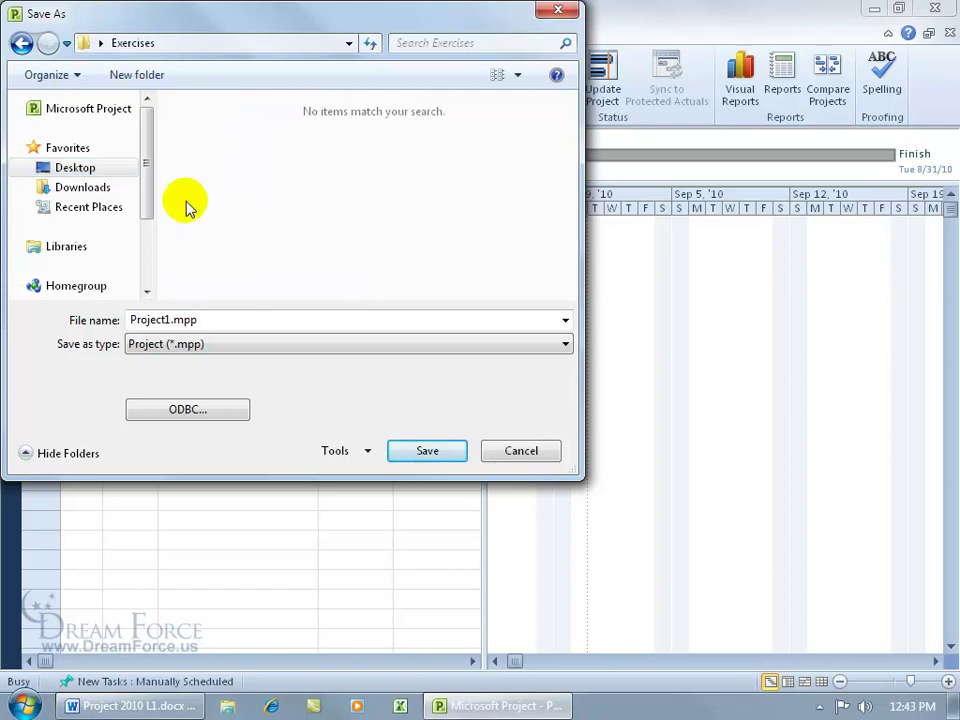
pyautogui.click(221, 318)
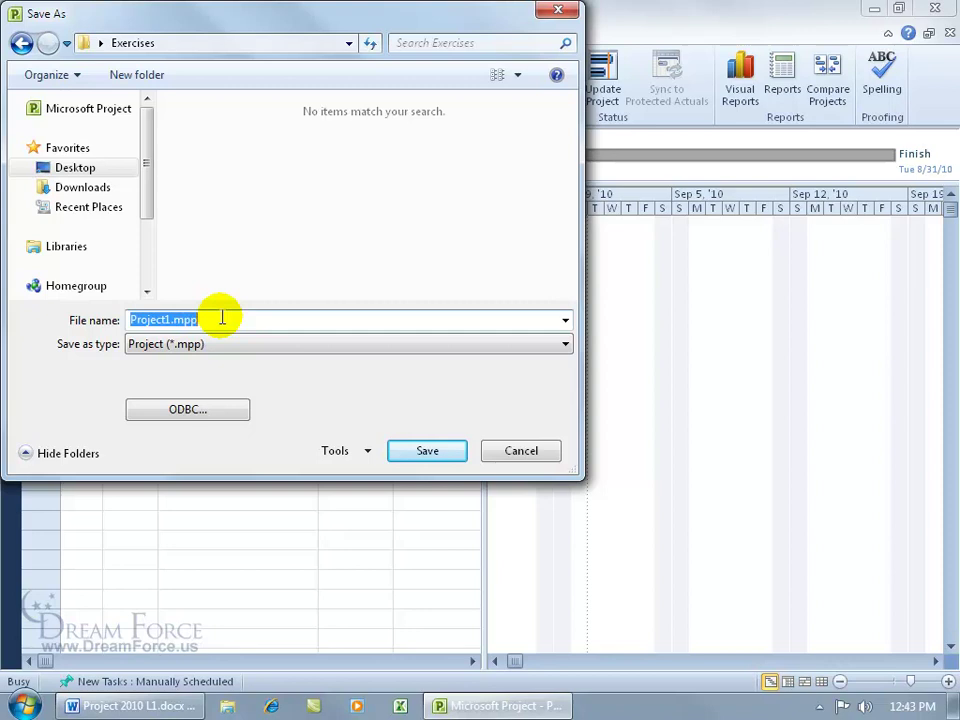
pyautogui.write('Software Training Manual')
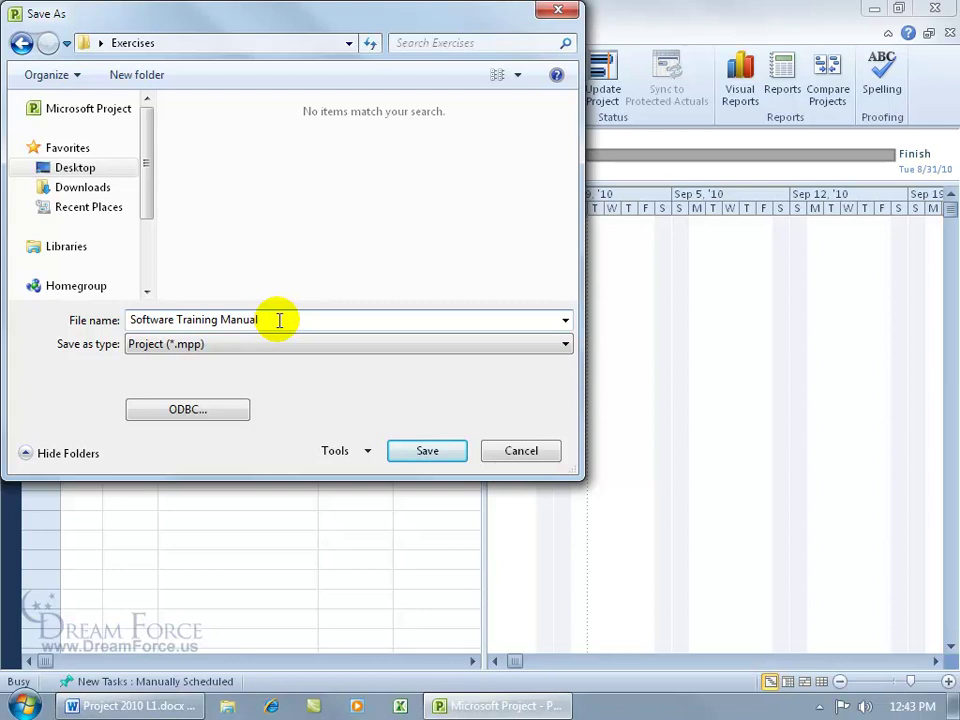
pyautogui.click(429, 449)
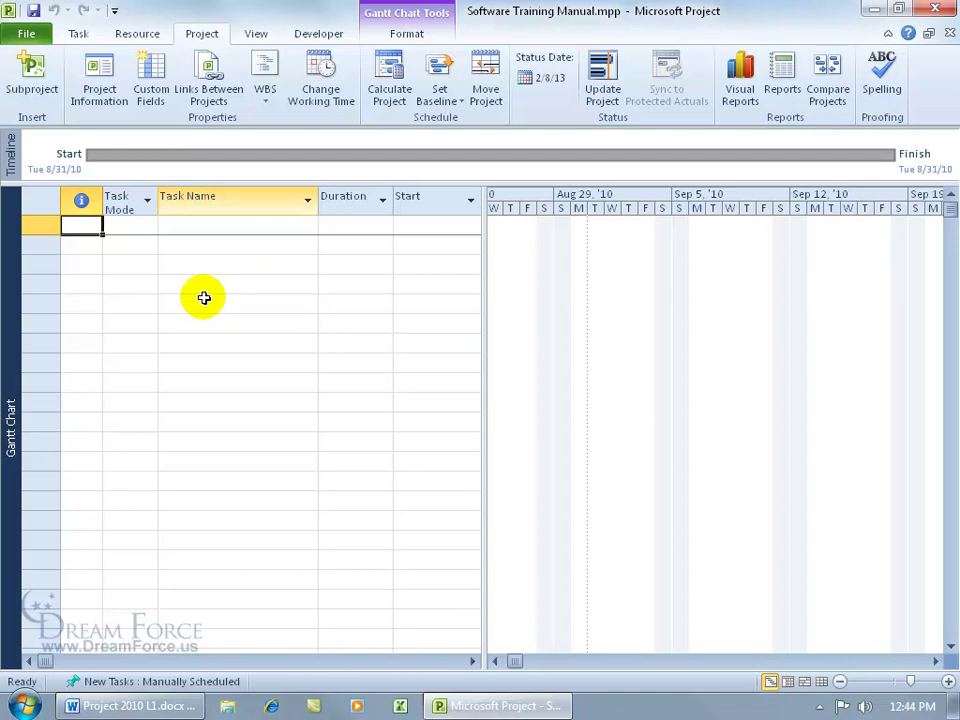
pyautogui.click(27, 34)
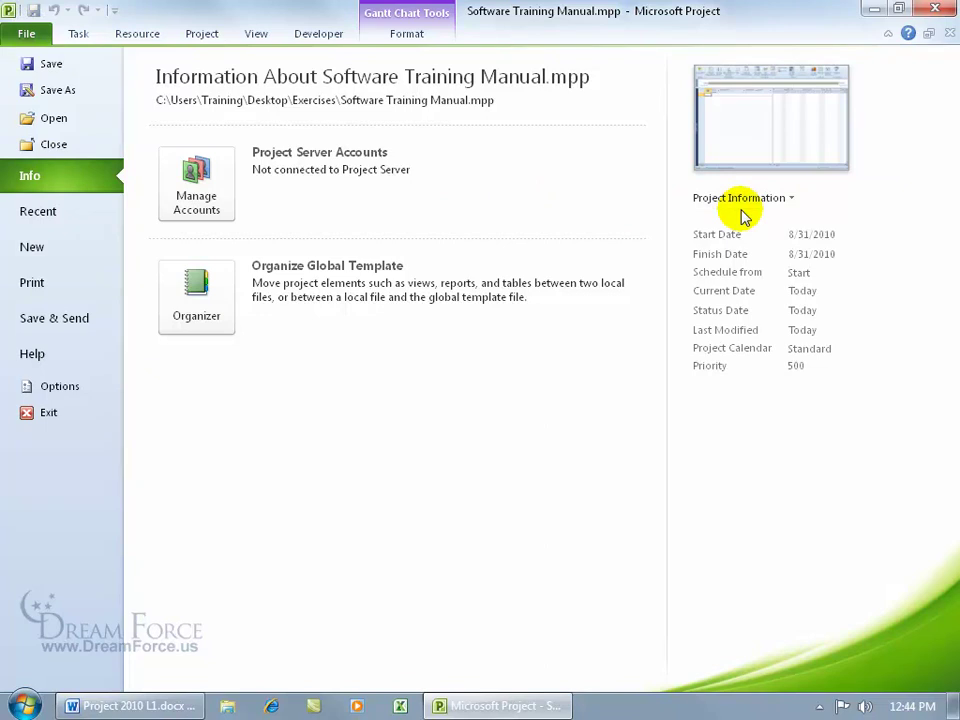
pyautogui.click(780, 199)
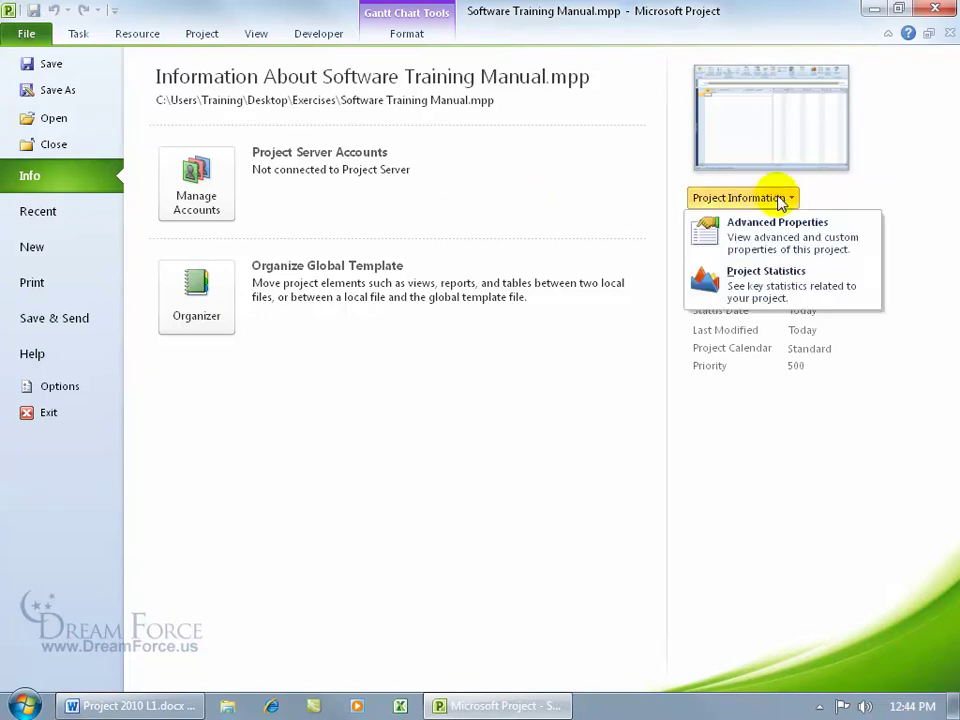
pyautogui.click(728, 222)
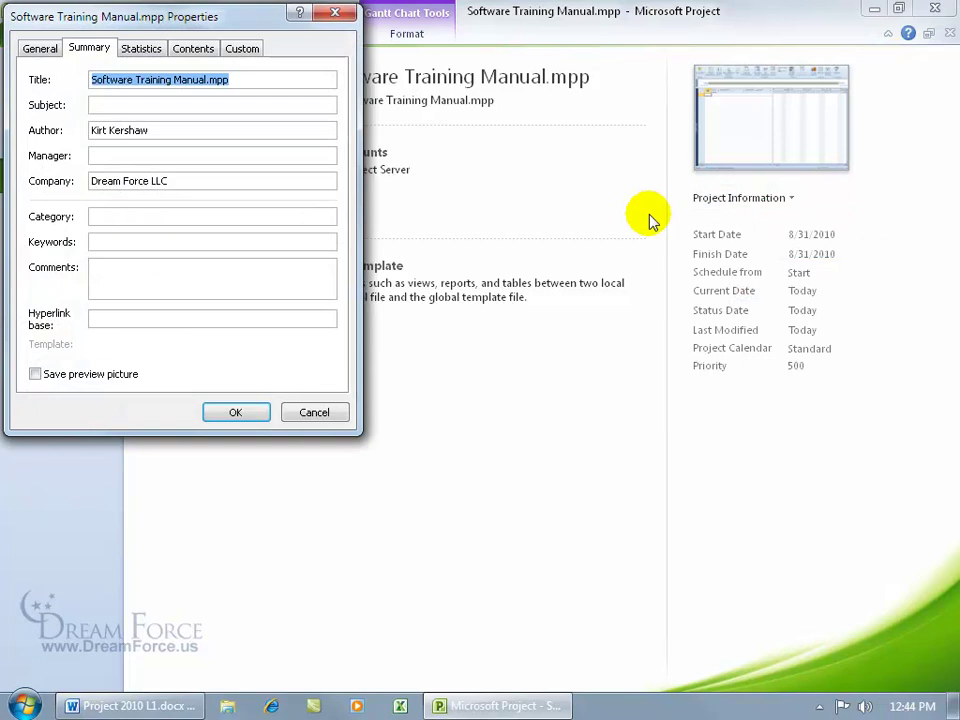
pyautogui.moveTo(332, 22); pyautogui.dragTo(480, 189)
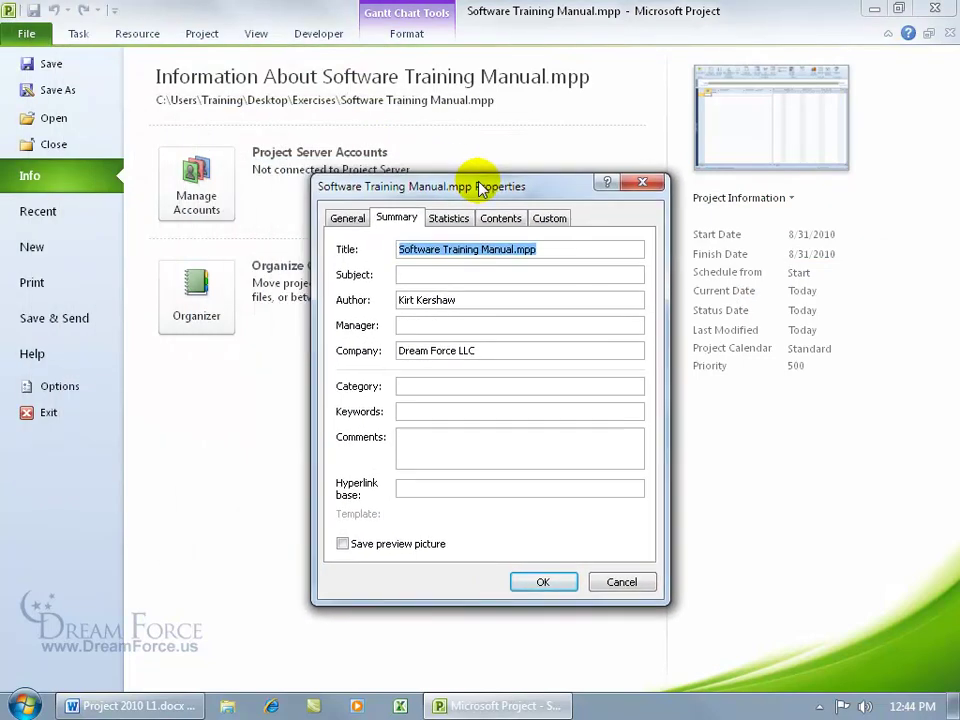
pyautogui.click(349, 218)
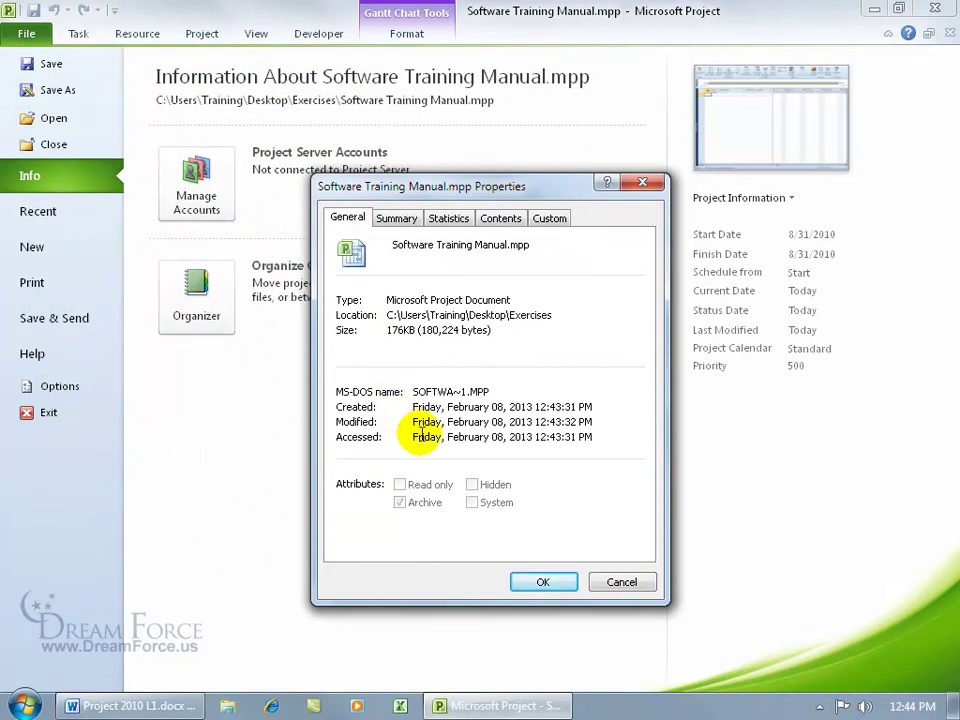
pyautogui.click(404, 220)
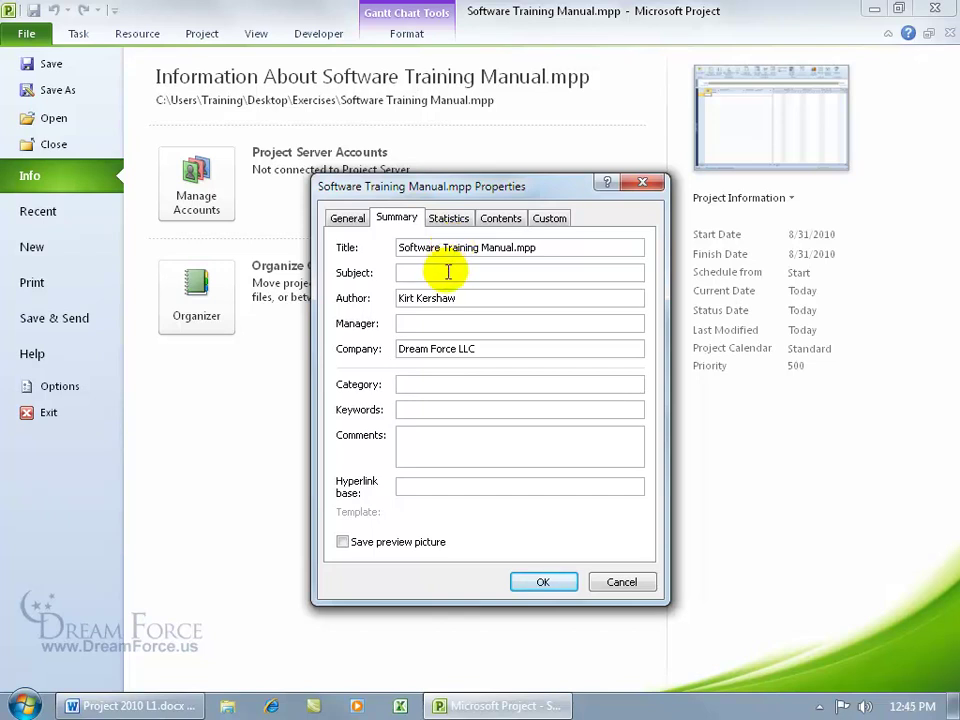
# Enter the project manager's name and the keywords 'Gummy Bears, Additional Key Words'
pyautogui.click(452, 323)
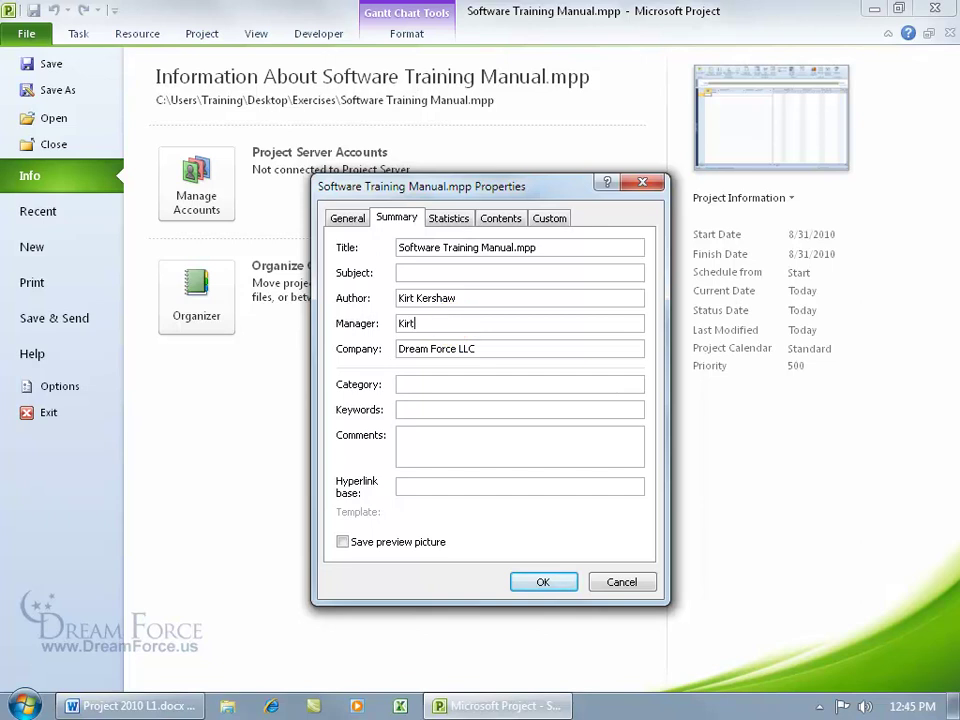
pyautogui.click(444, 408)
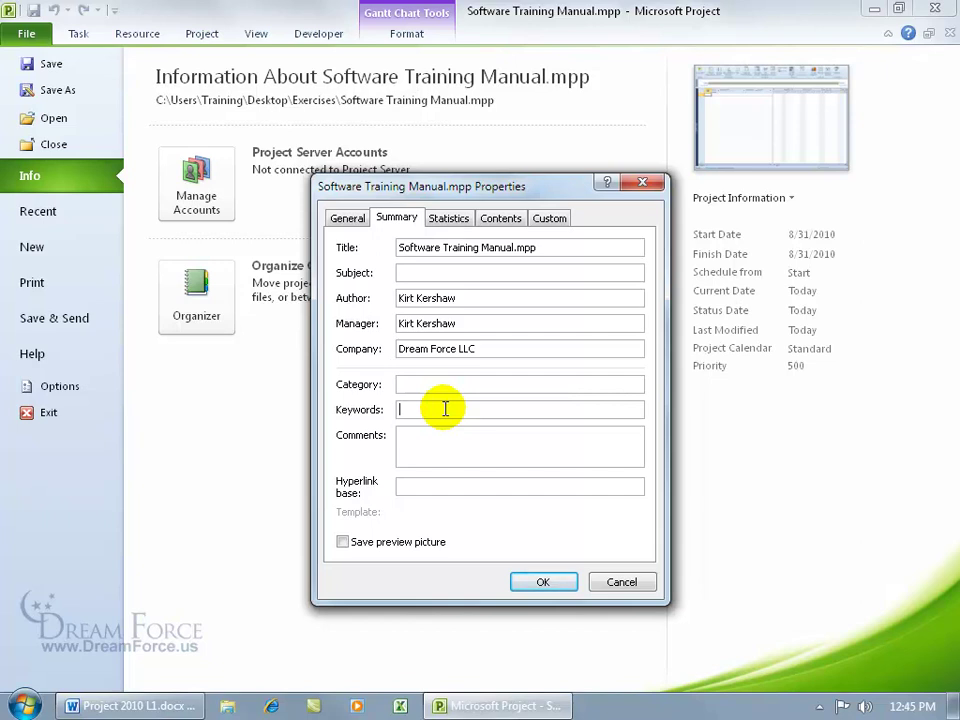
pyautogui.click(25, 702)
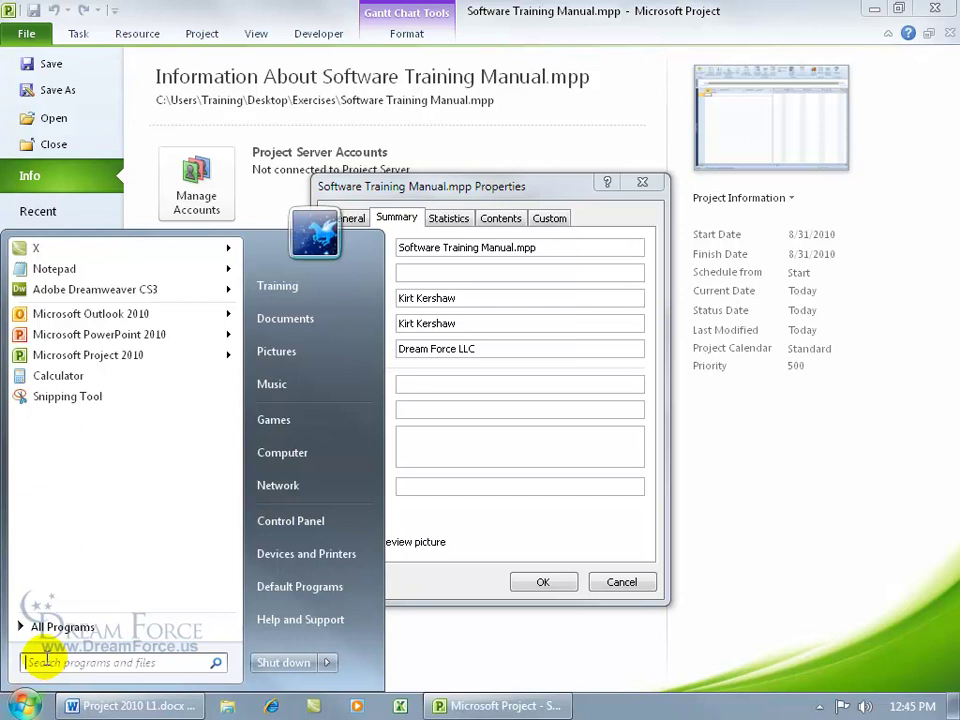
pyautogui.click(441, 382)
pyautogui.click(434, 406)
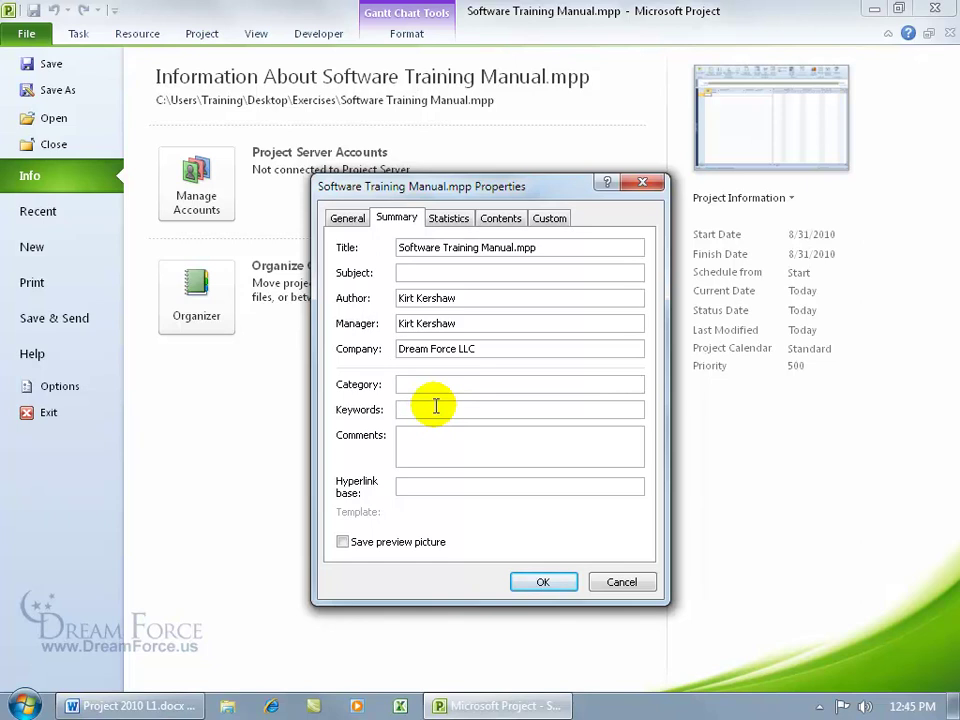
pyautogui.write('G')
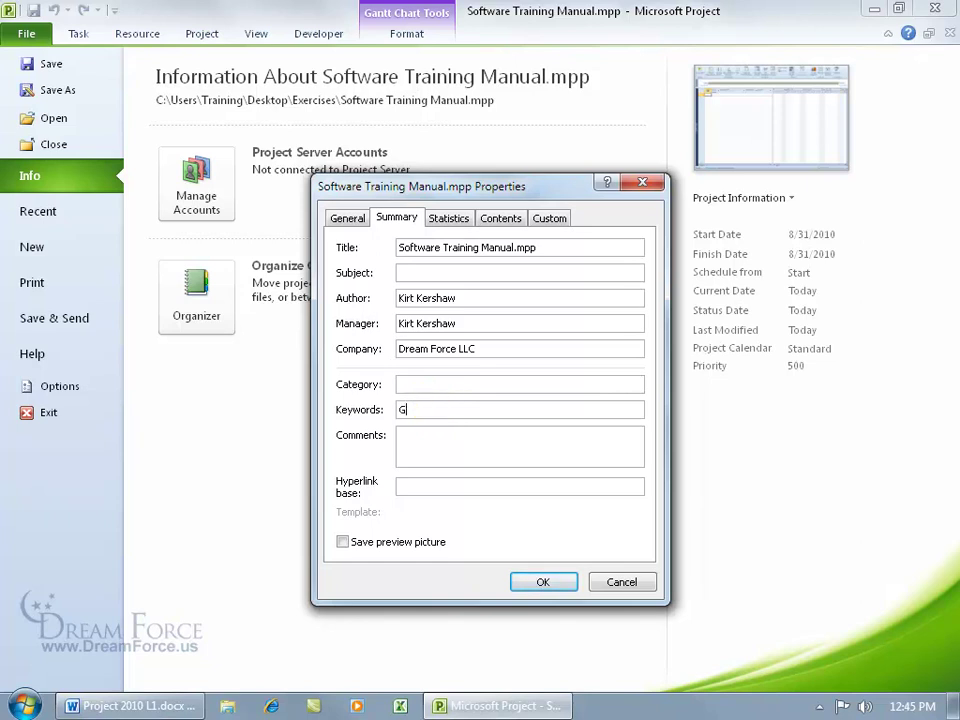
pyautogui.write('ummy Bears, Additional Key Word')
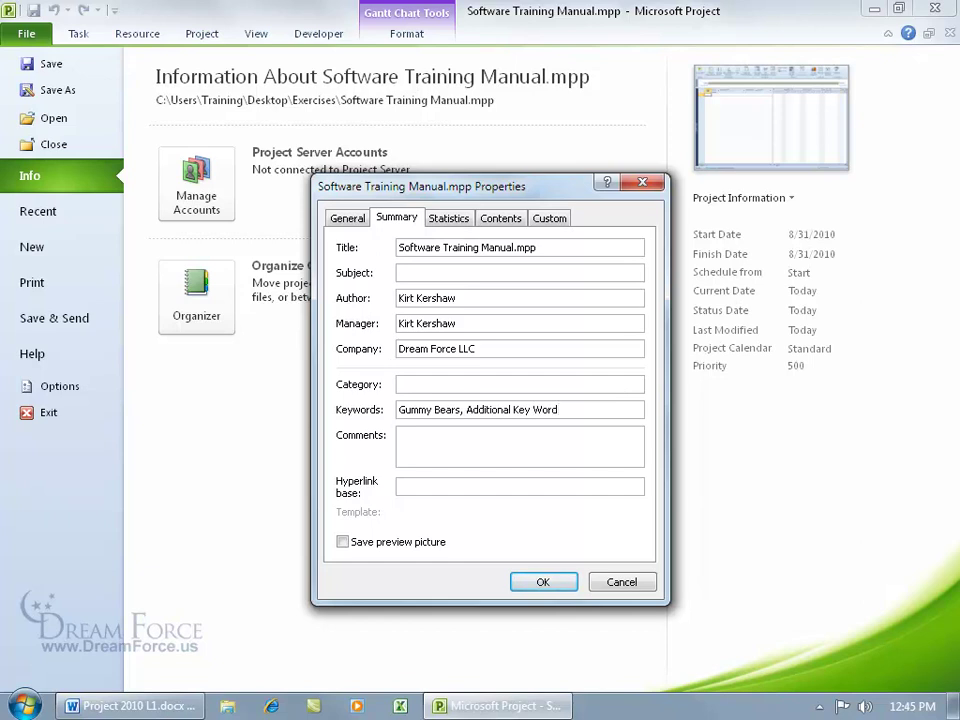
pyautogui.write('s,')
pyautogui.press('BackSpace')
pyautogui.press('BackSpace')
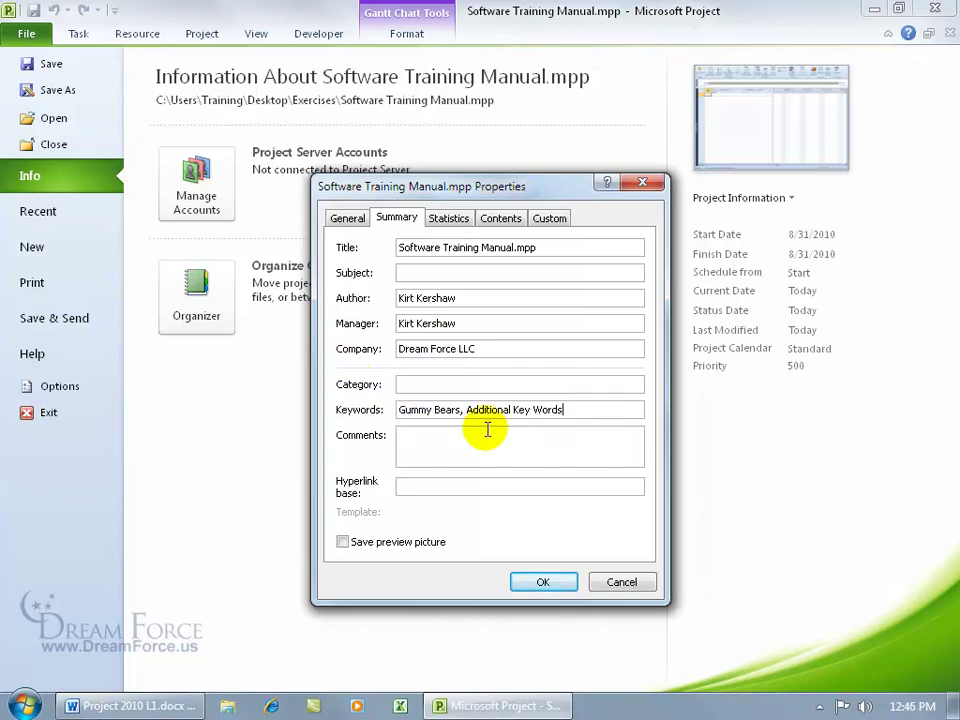
pyautogui.click(25, 703)
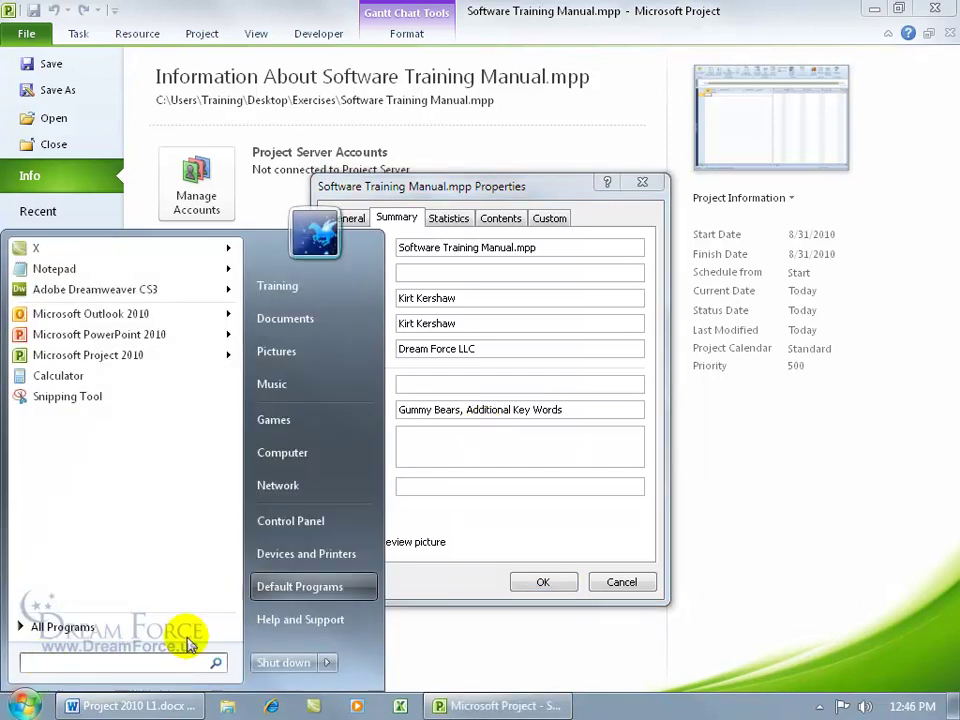
pyautogui.click(495, 454)
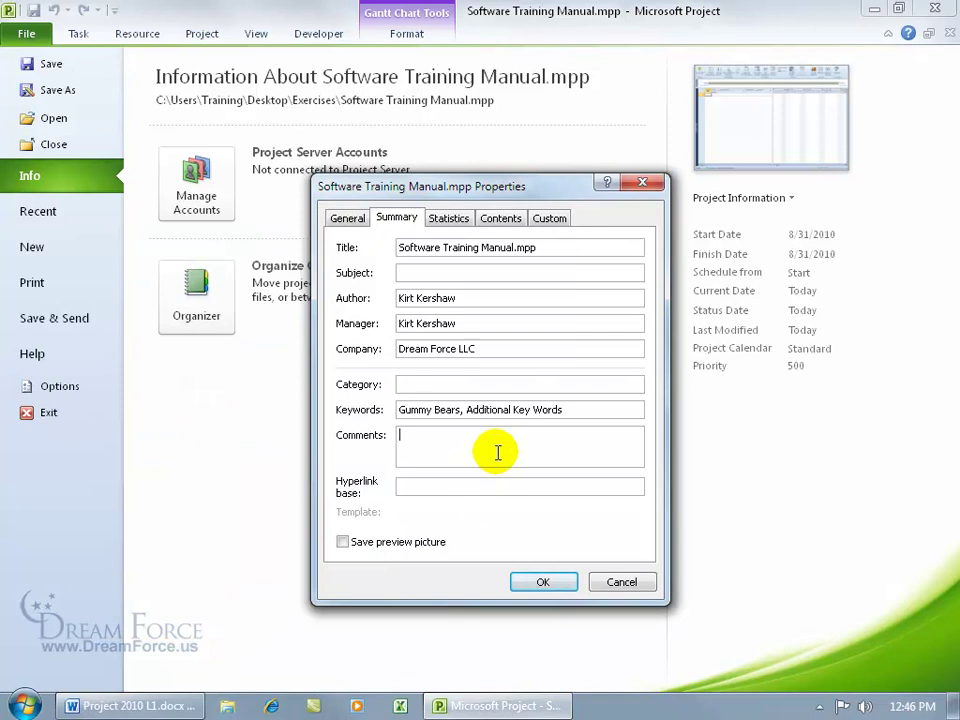
pyautogui.click(484, 484)
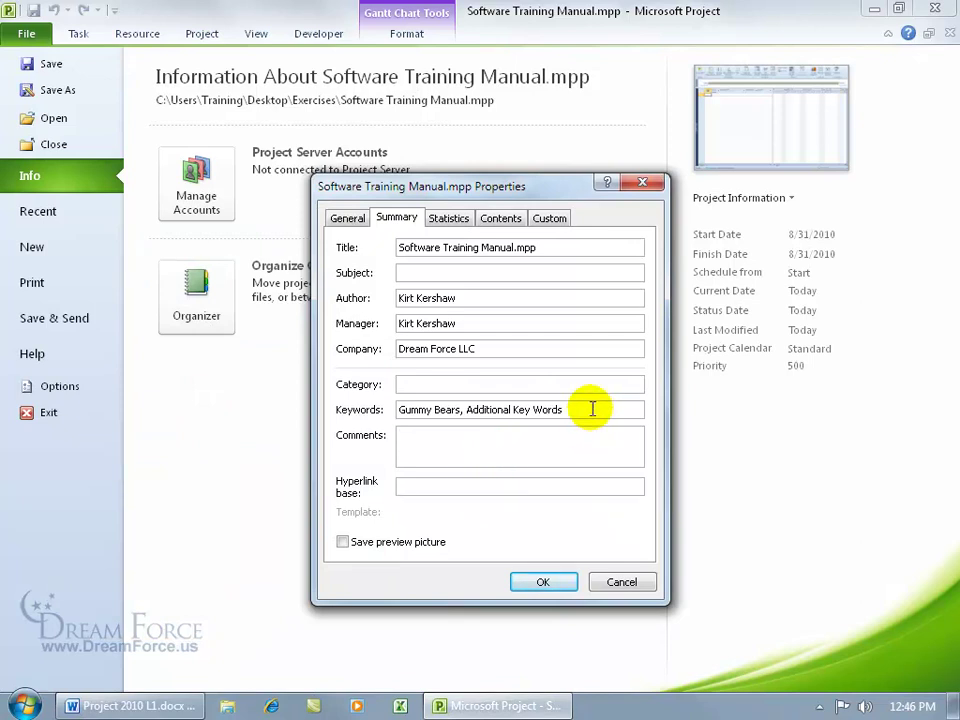
# Prefix the title with 'Spiffy' to read 'Spiffy Software Training Manual' and confirm the properties
pyautogui.click(403, 253)
pyautogui.click(410, 252)
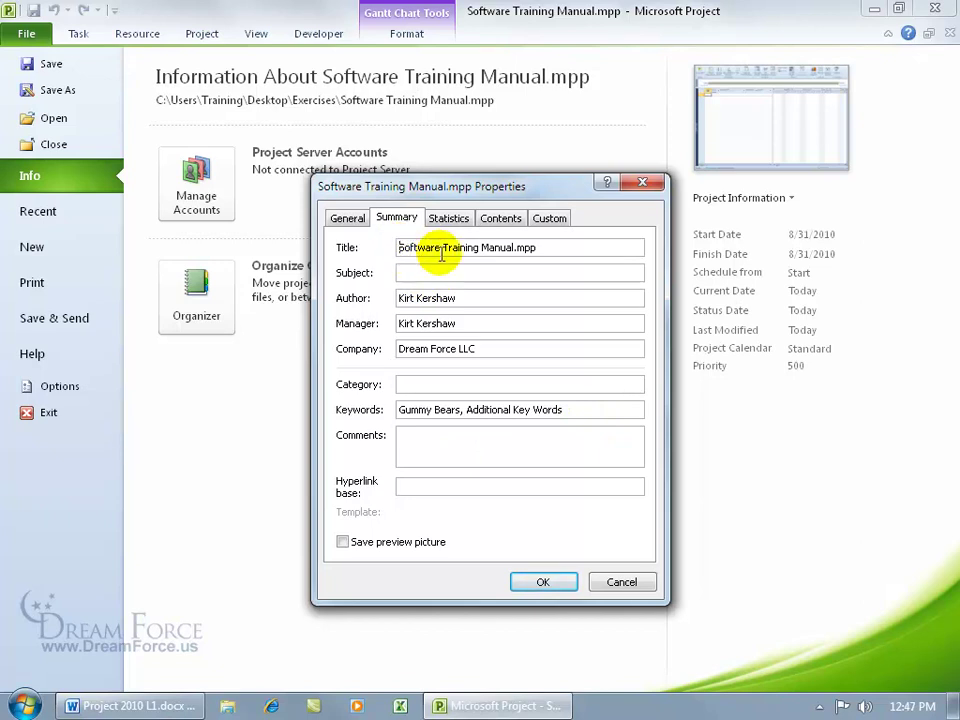
pyautogui.write('Spiffy')
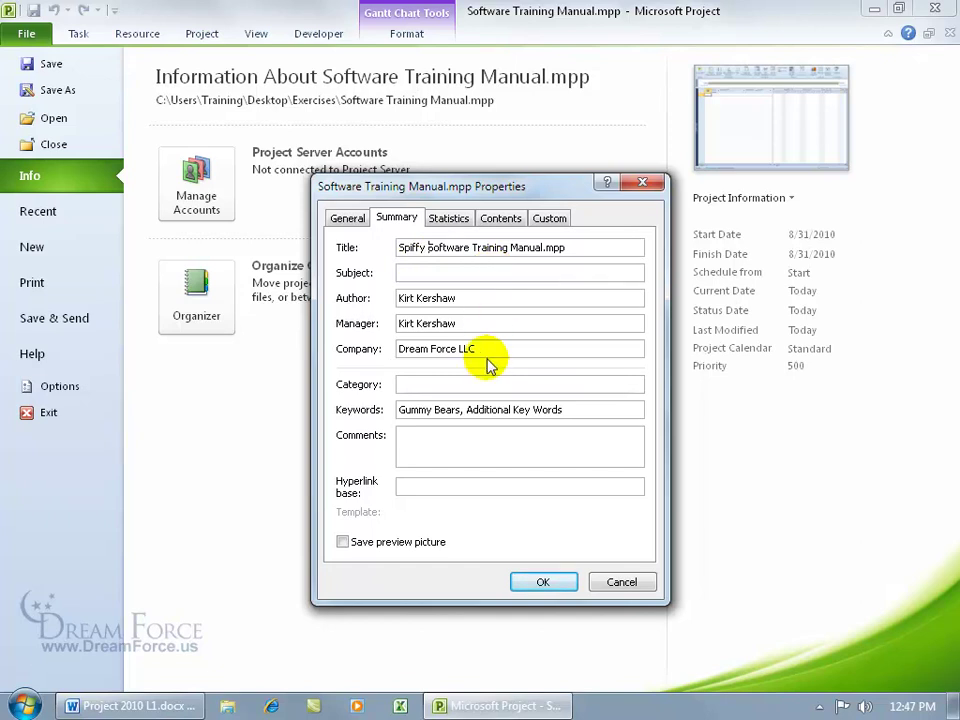
pyautogui.click(540, 582)
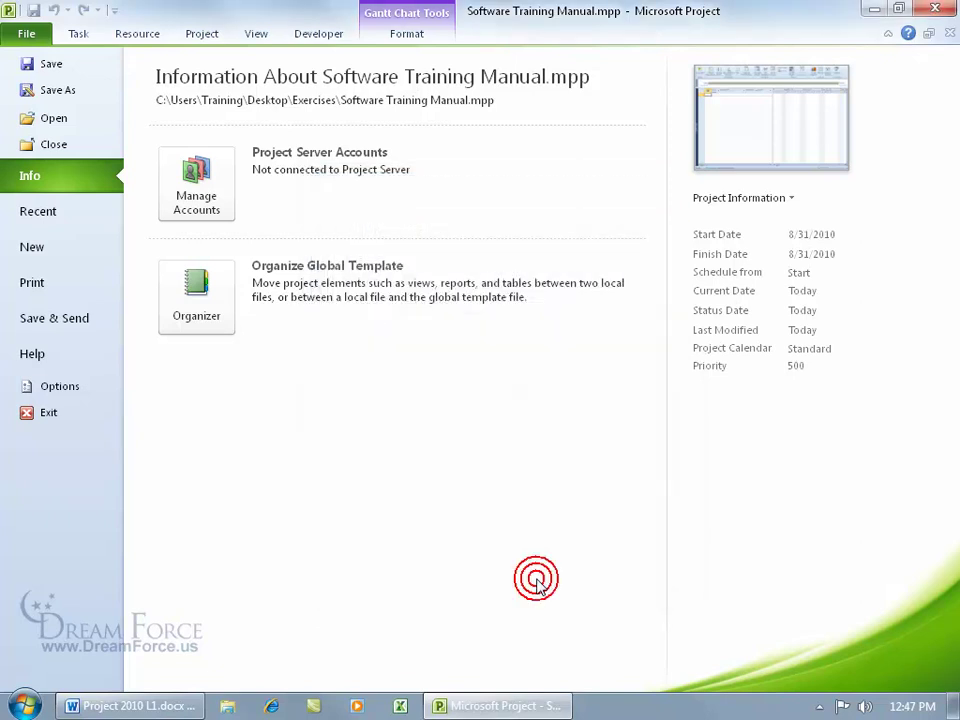
# Return to the Gantt Chart, check the Undo list without undoing anything, and save the file
pyautogui.click(27, 36)
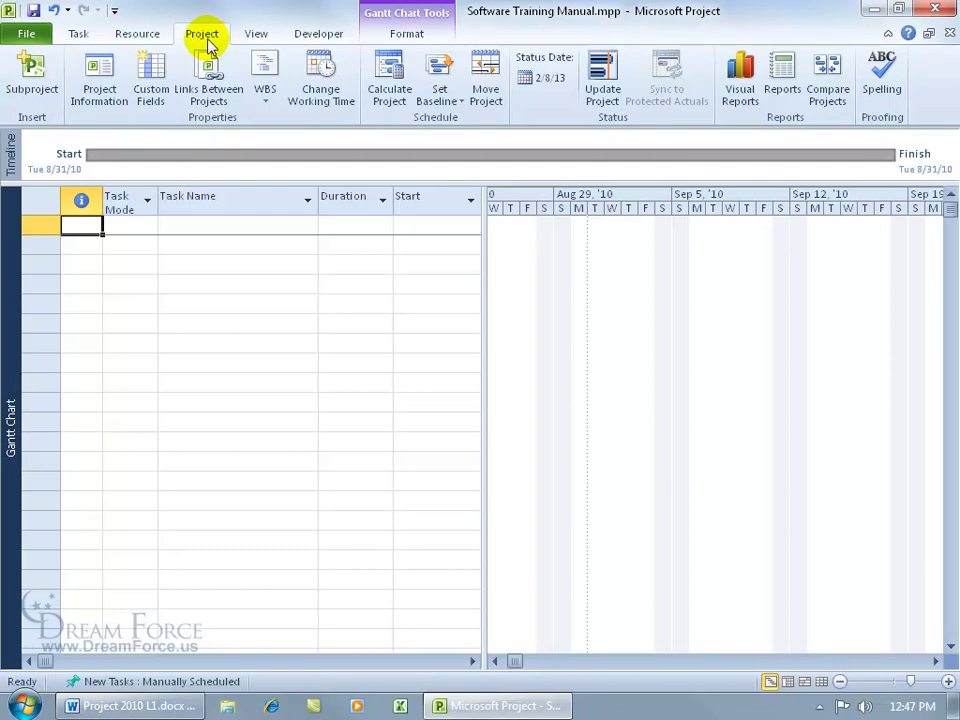
pyautogui.click(67, 12)
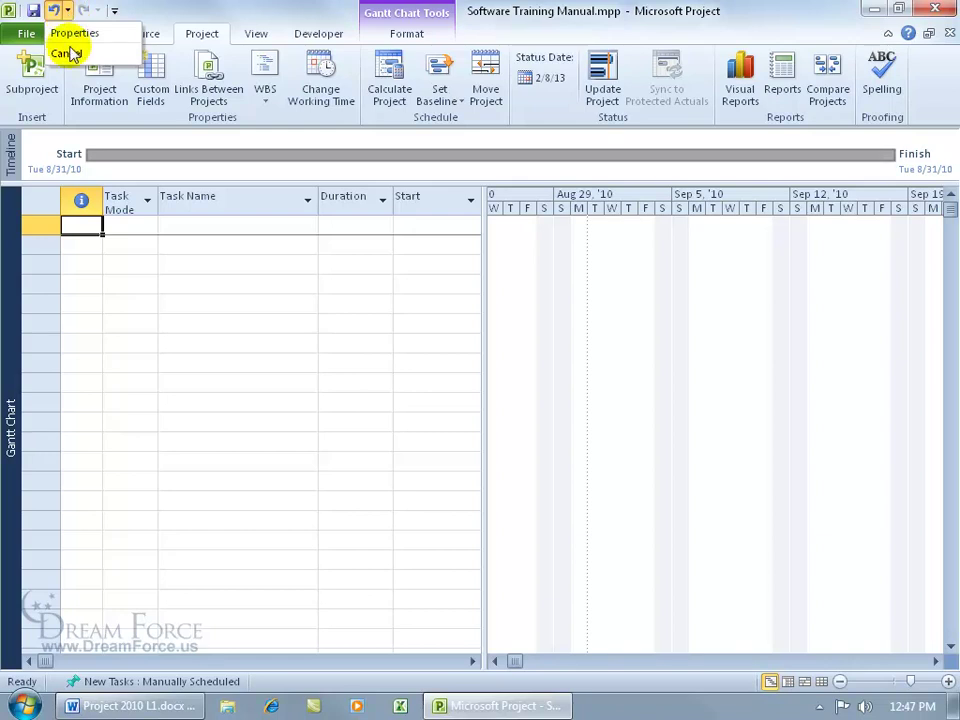
pyautogui.click(138, 18)
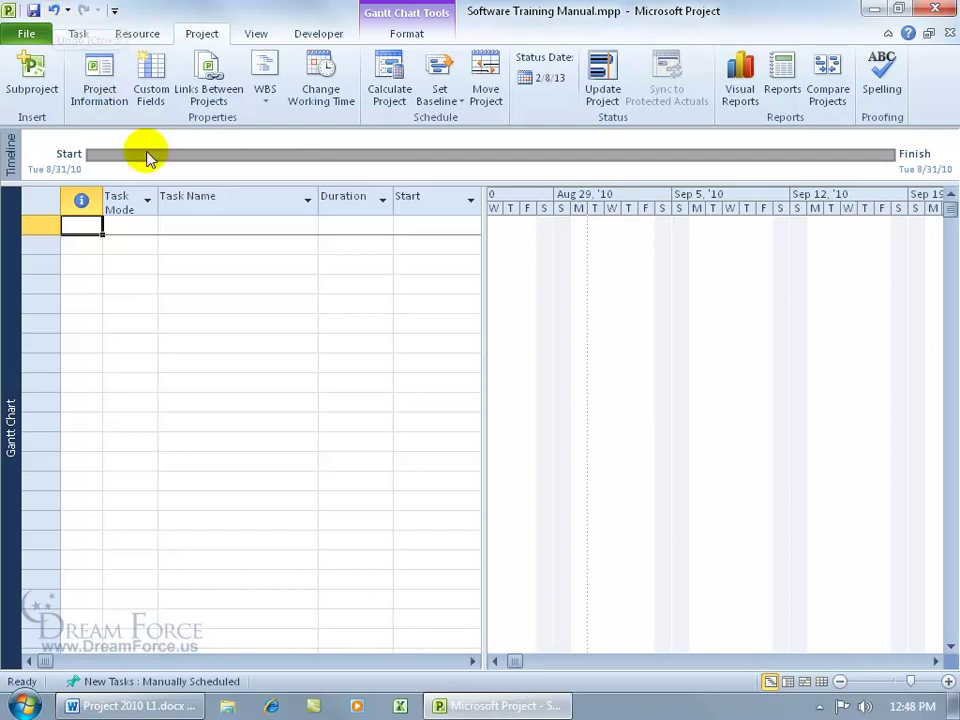
pyautogui.click(35, 13)
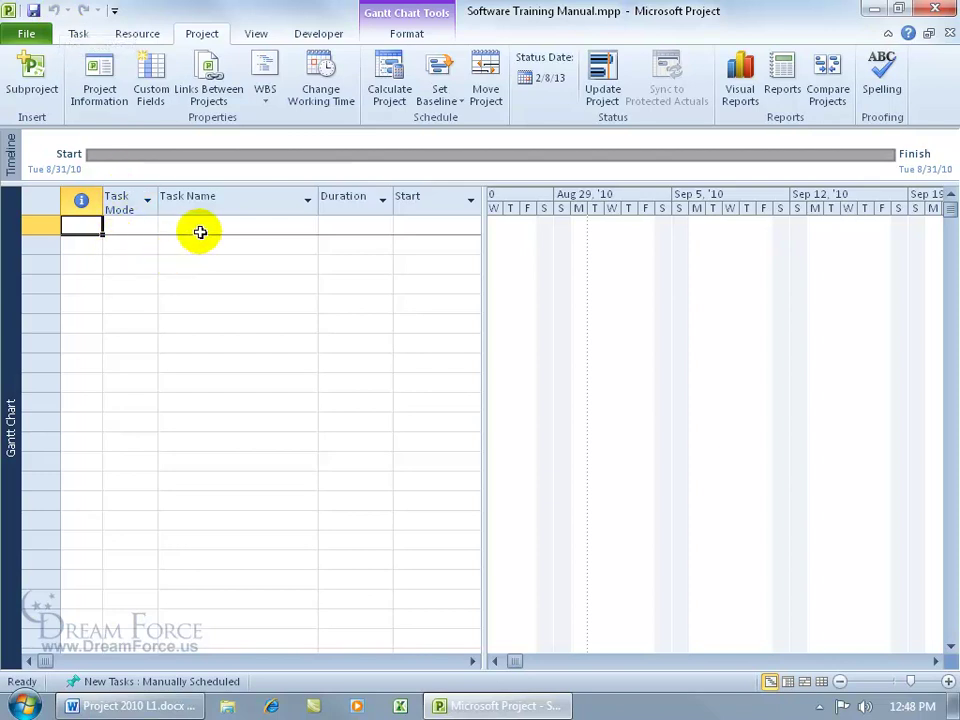
# Delete the keywords 'Gummy Bears, Additional Key Words' in Advanced Properties and go back to the Gantt Chart
pyautogui.click(28, 30)
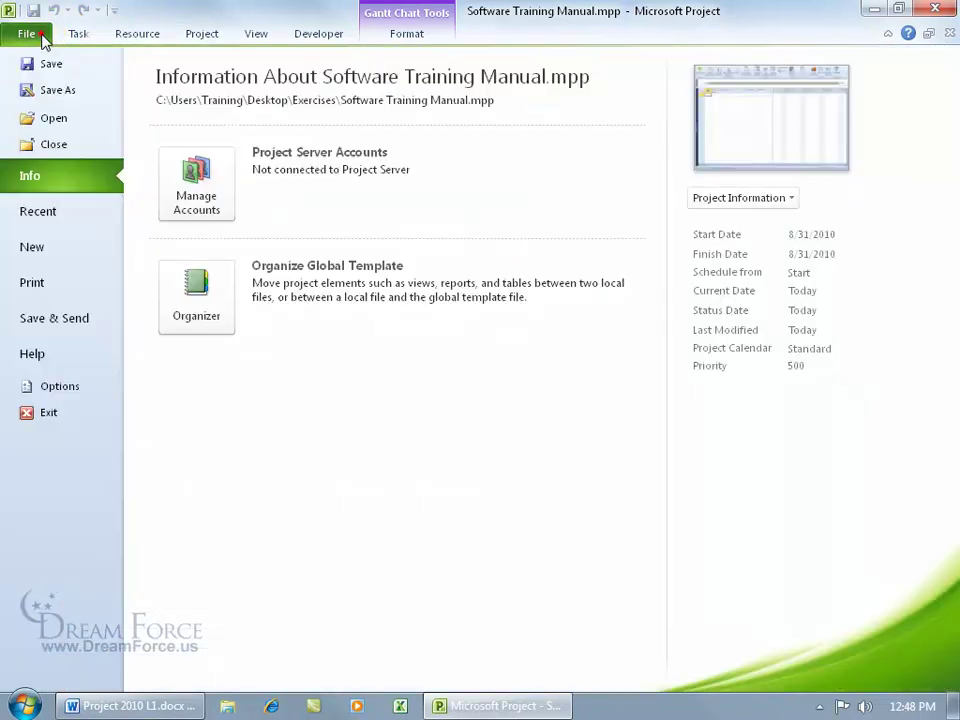
pyautogui.click(758, 200)
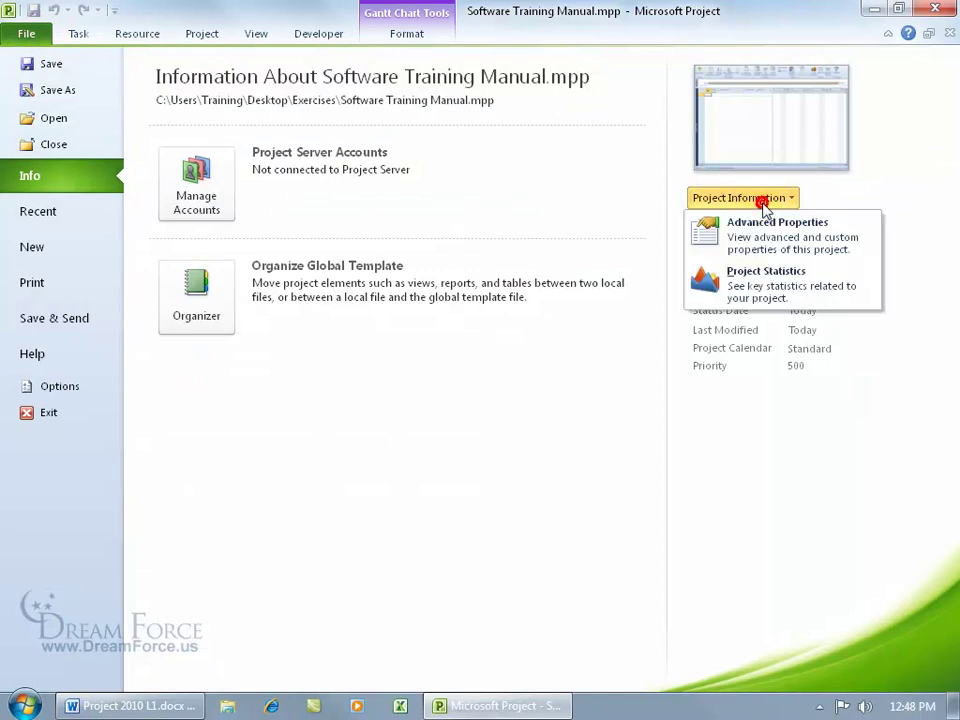
pyautogui.click(762, 232)
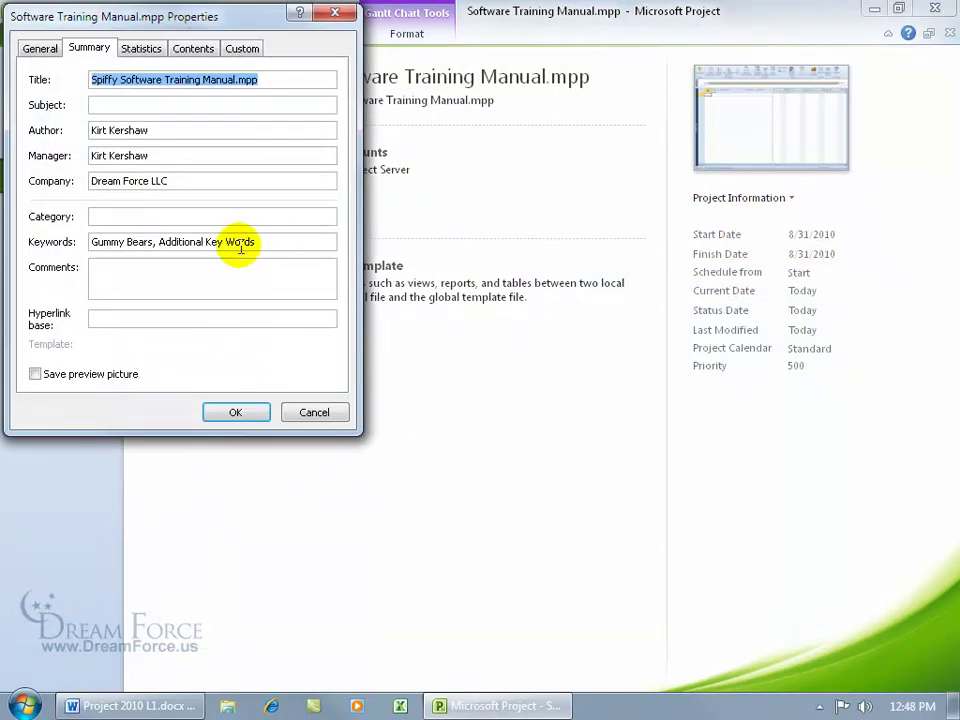
pyautogui.moveTo(274, 242); pyautogui.dragTo(83, 236)
pyautogui.press('Delete')
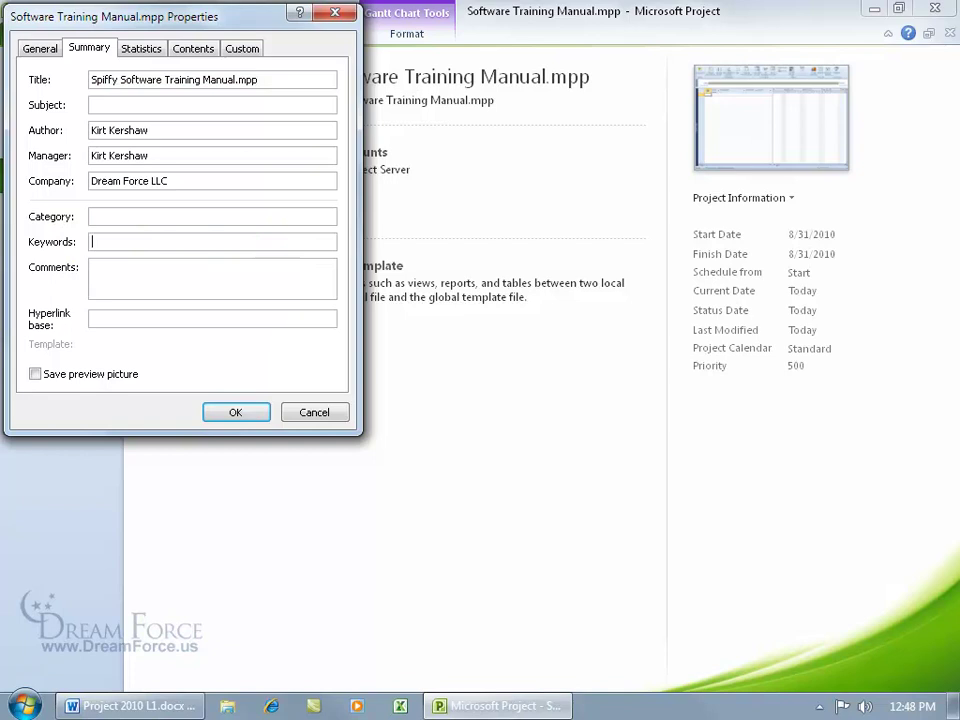
pyautogui.click(236, 413)
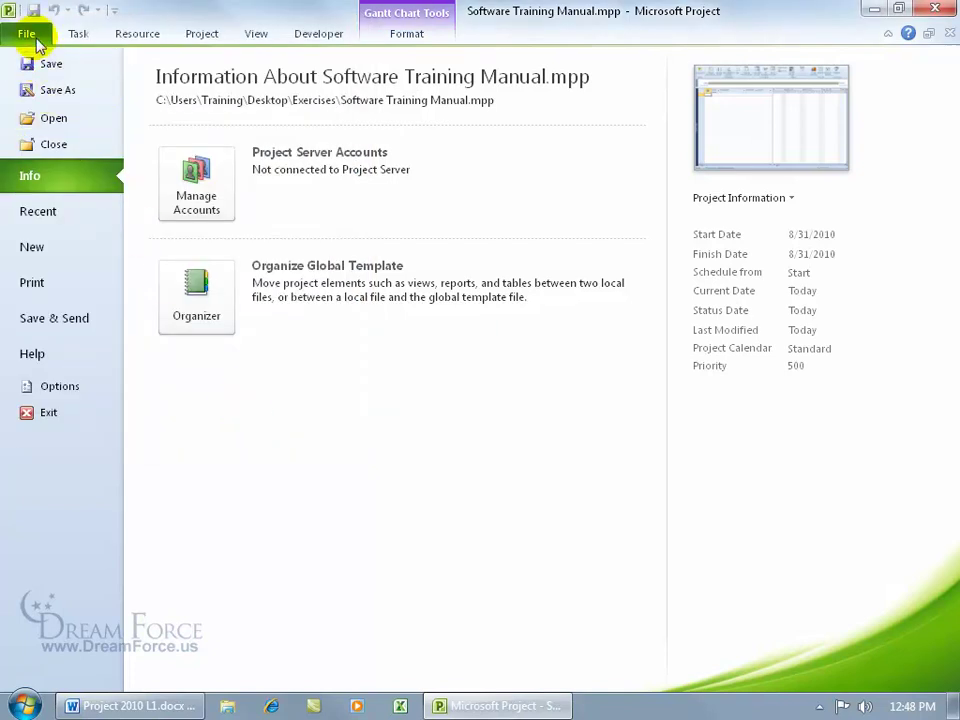
pyautogui.click(37, 39)
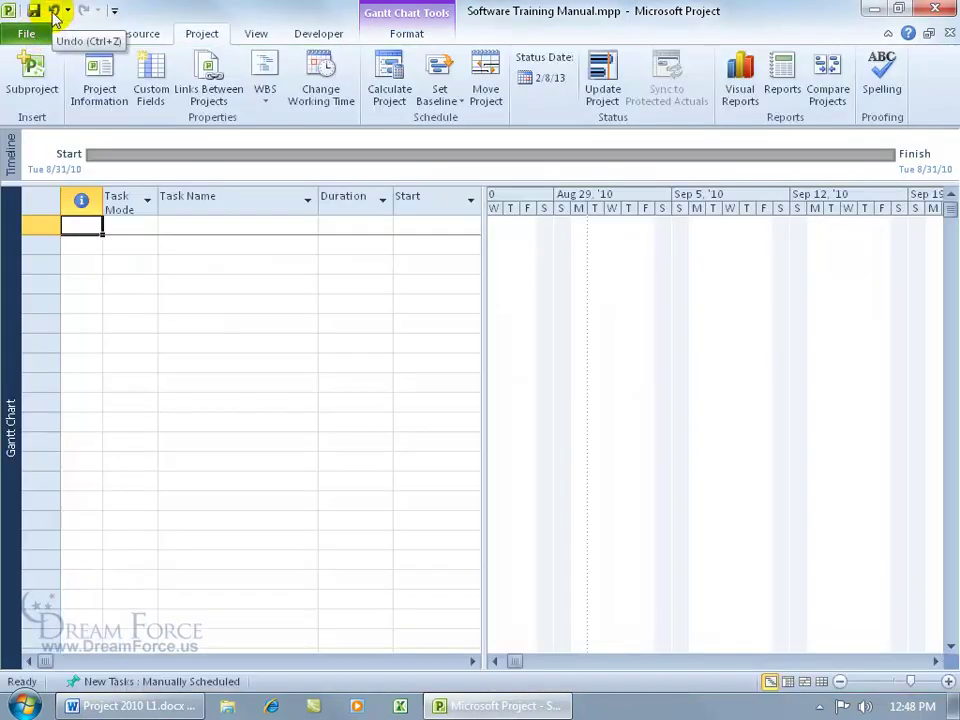